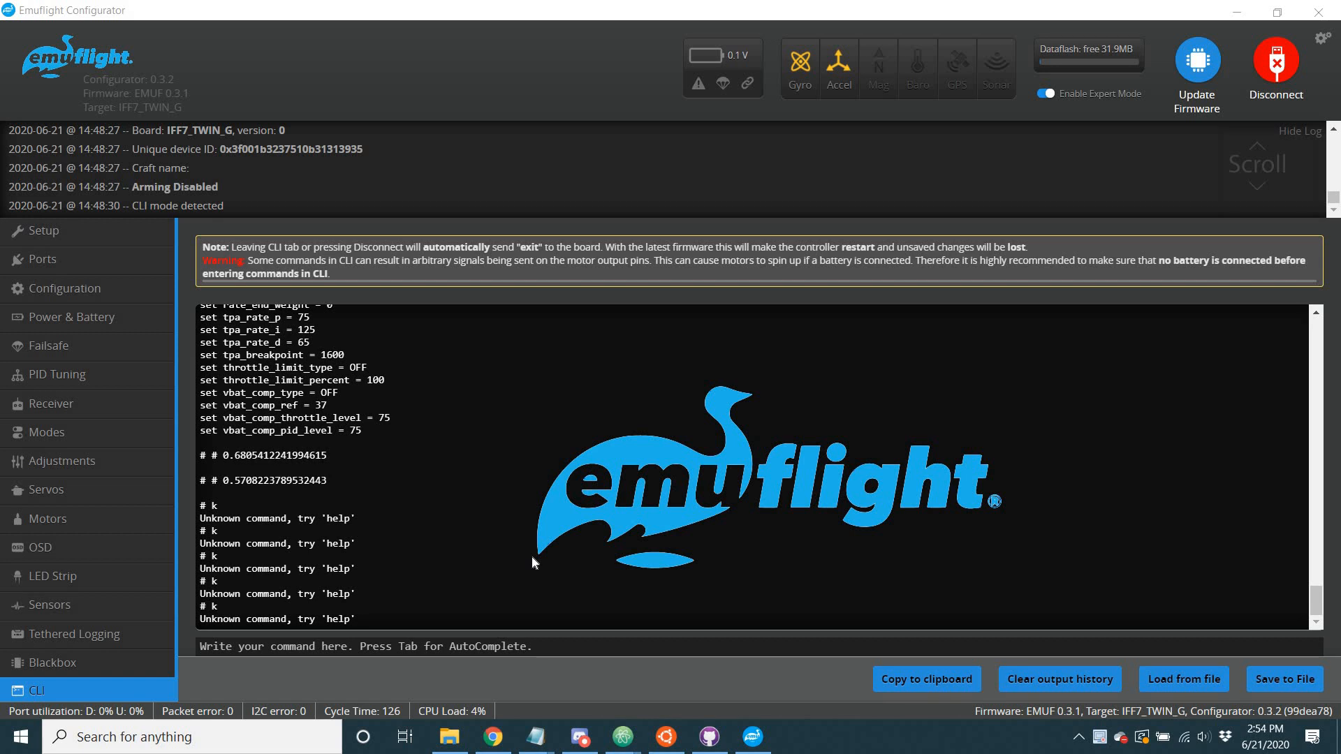
List the slider parameters in the CLI with the command "get slider".
left_click(591, 648)
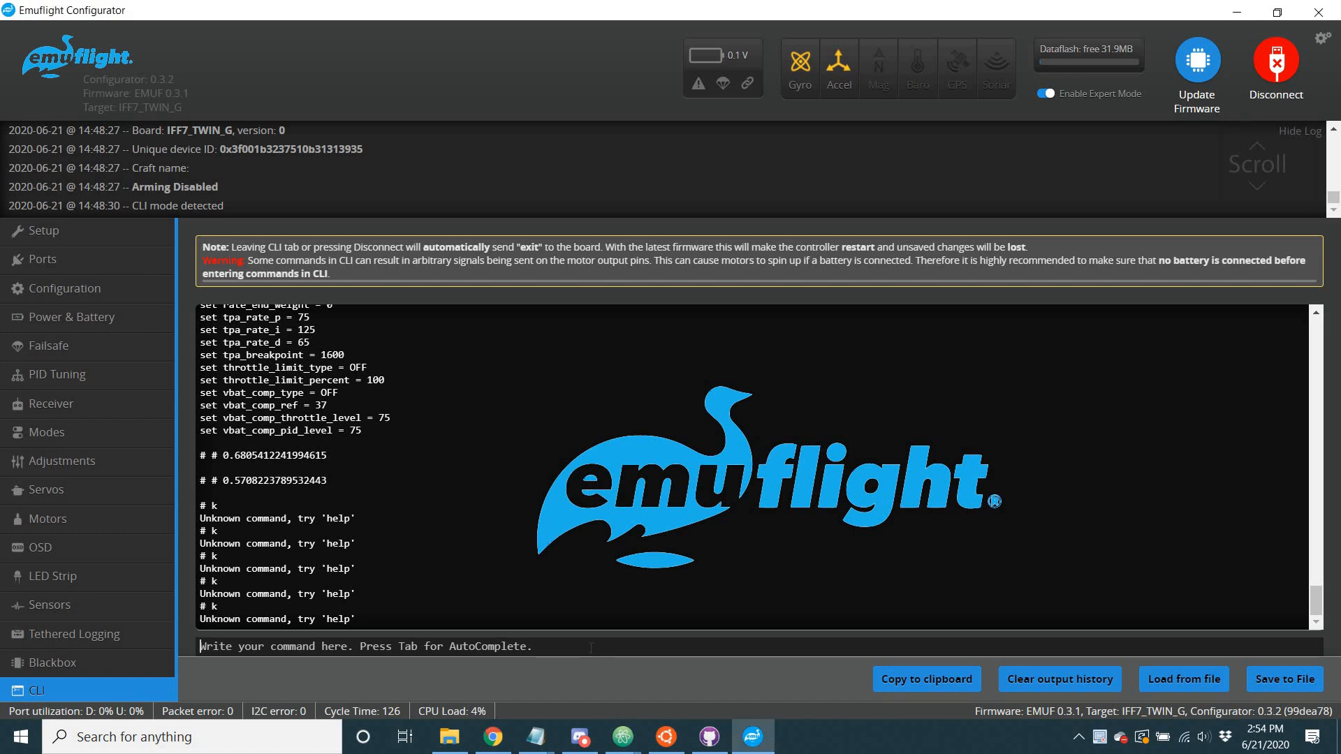
type("get")
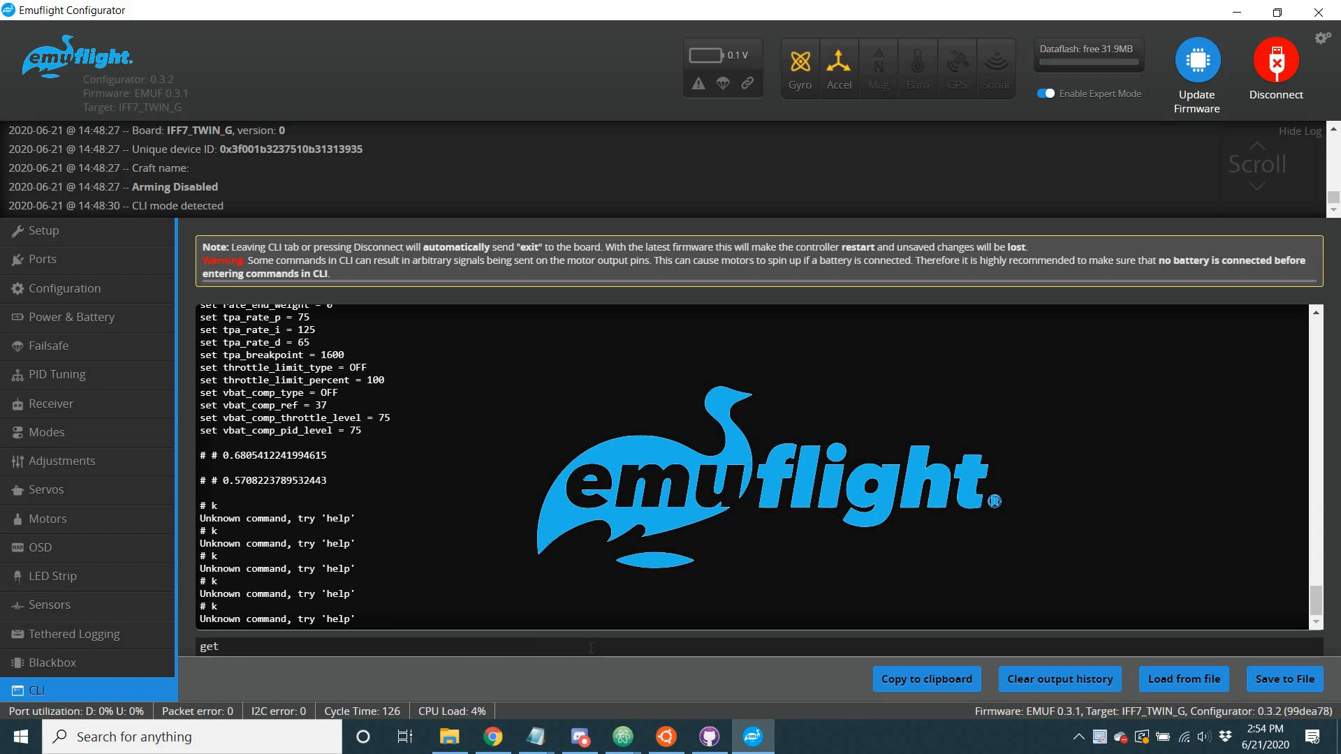
type(" sliders")
key("BackSpace")
key("Return")
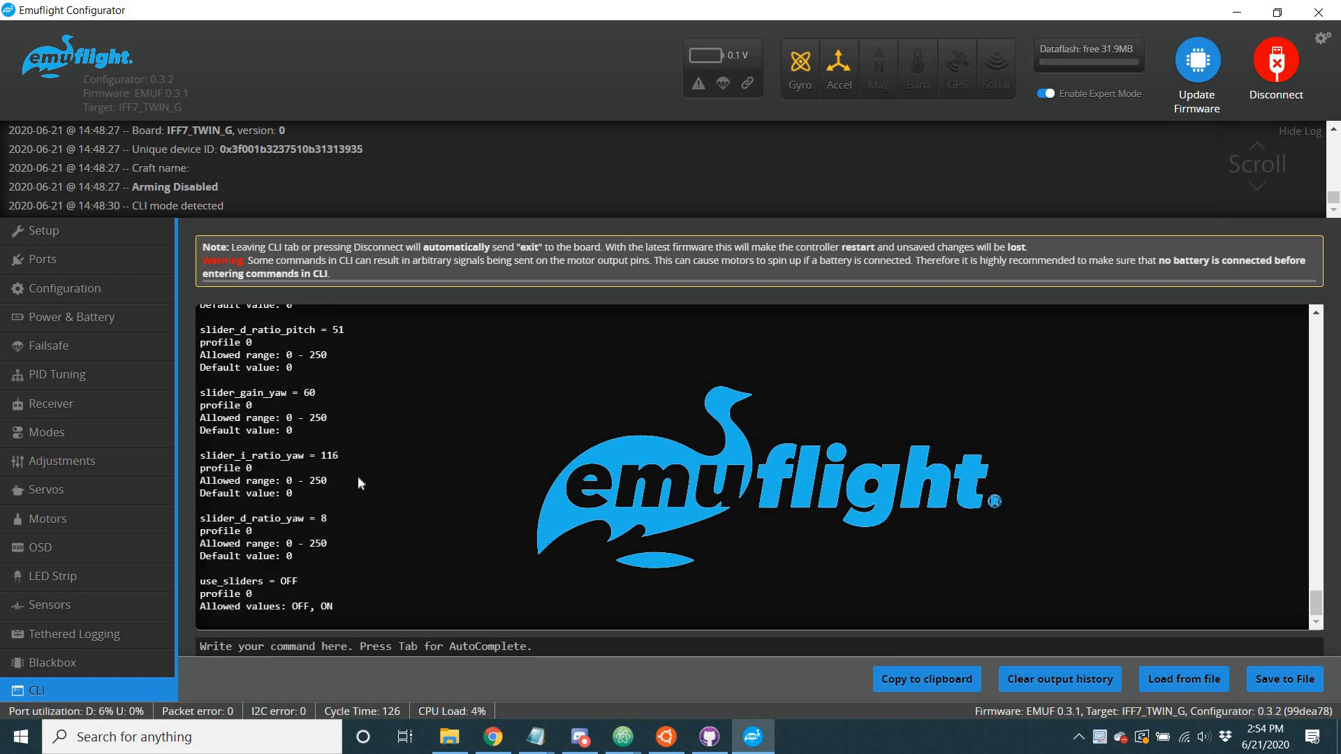
Examine the listed gain, I ratio and D ratio slider values for roll, pitch and yaw, and the use_sliders setting.
scroll(358, 475, "up", 5)
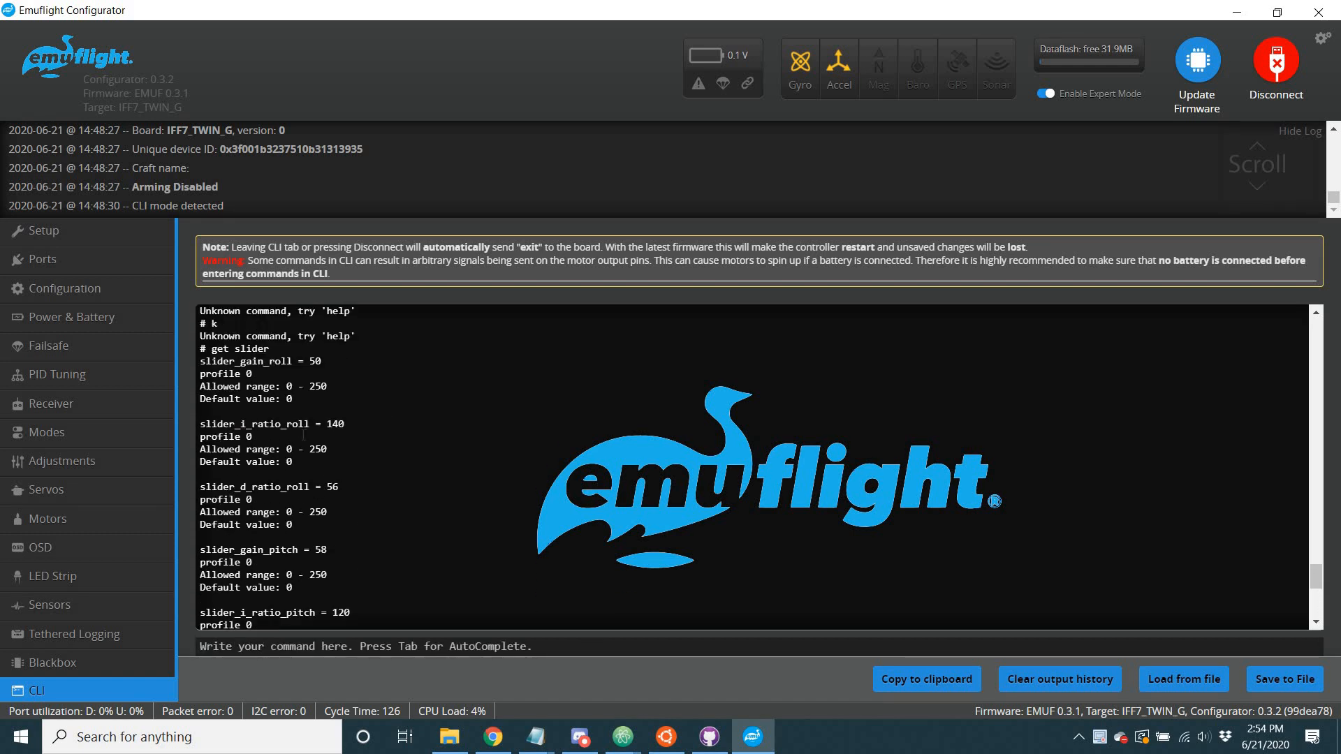
scroll(320, 381, "down", 1)
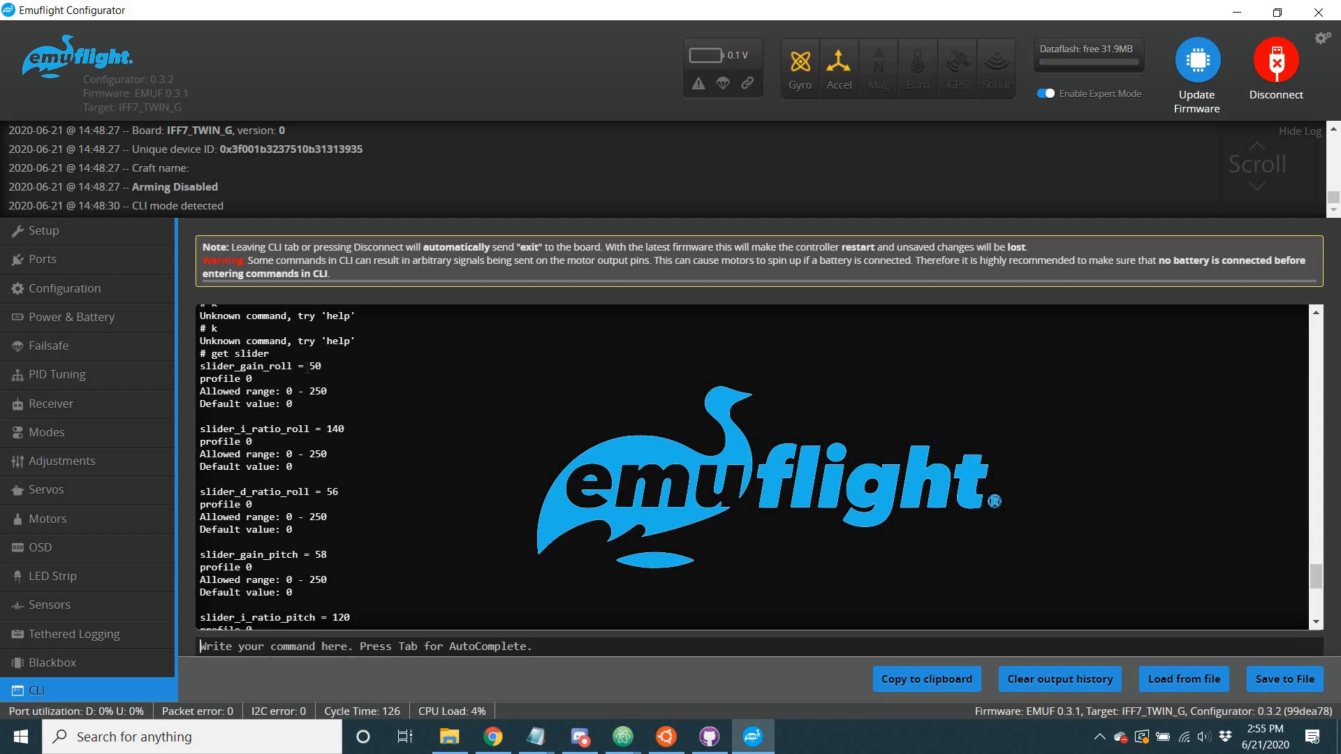
scroll(310, 369, "down", 1)
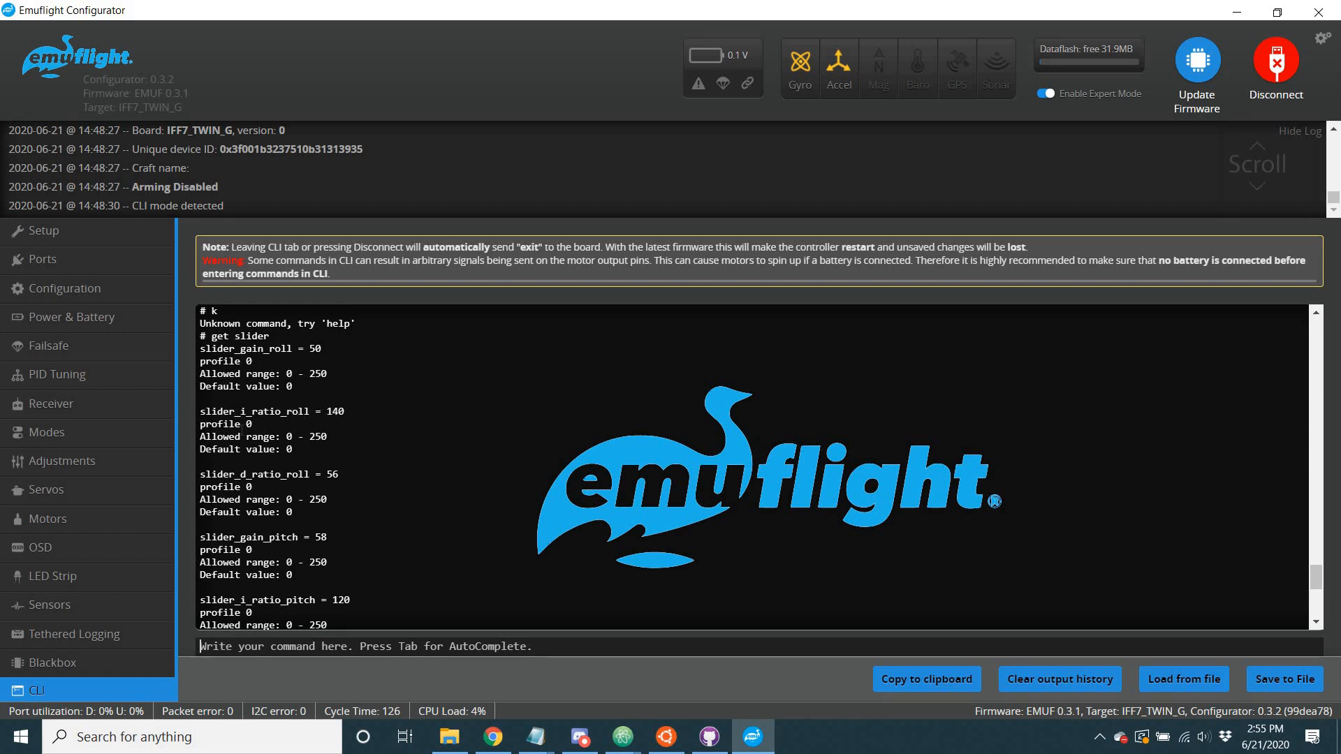
scroll(300, 437, "down", 1)
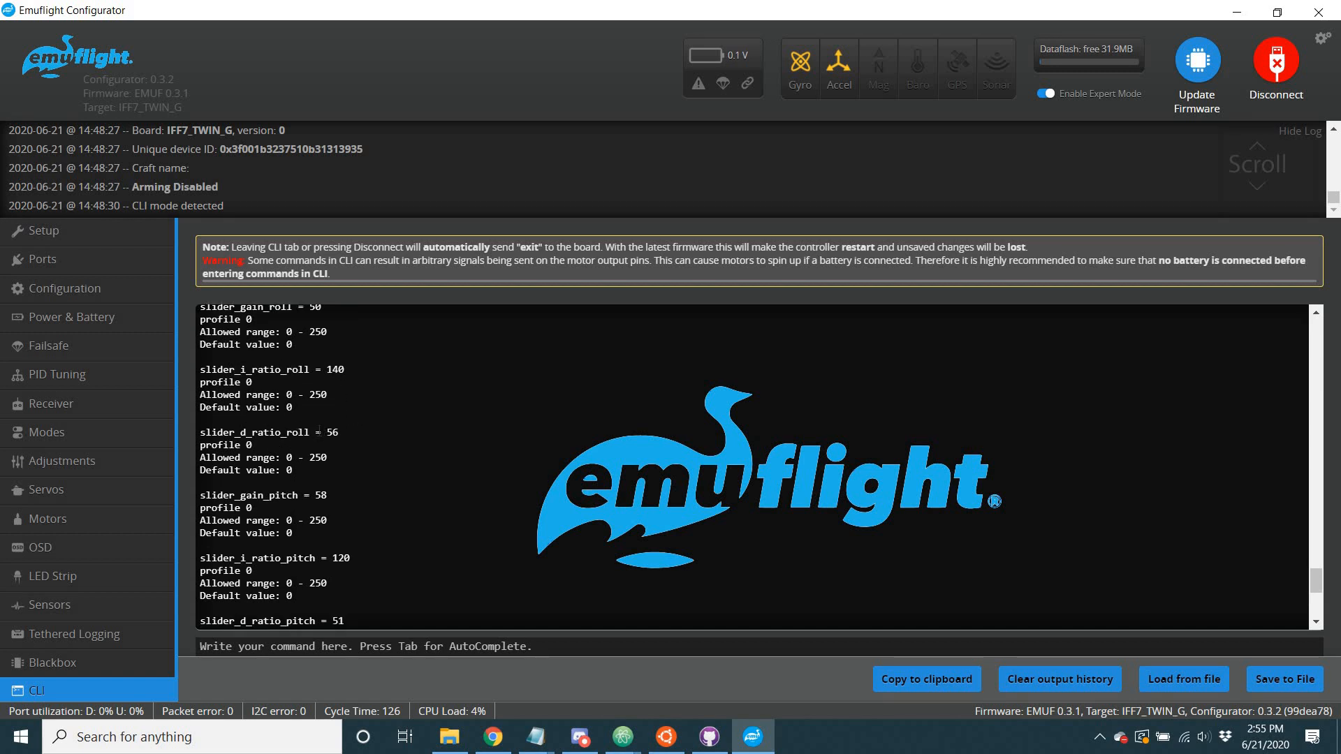
scroll(319, 431, "down", 2)
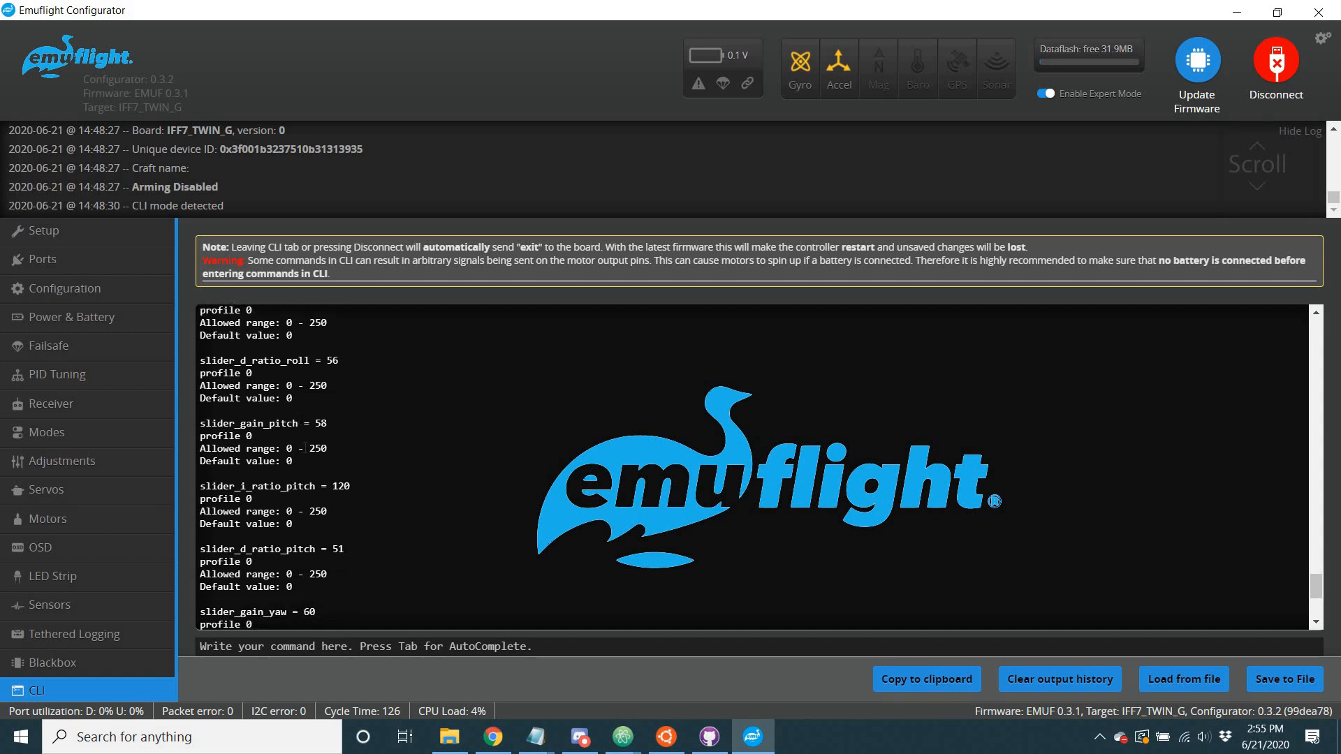
scroll(305, 448, "down", 5)
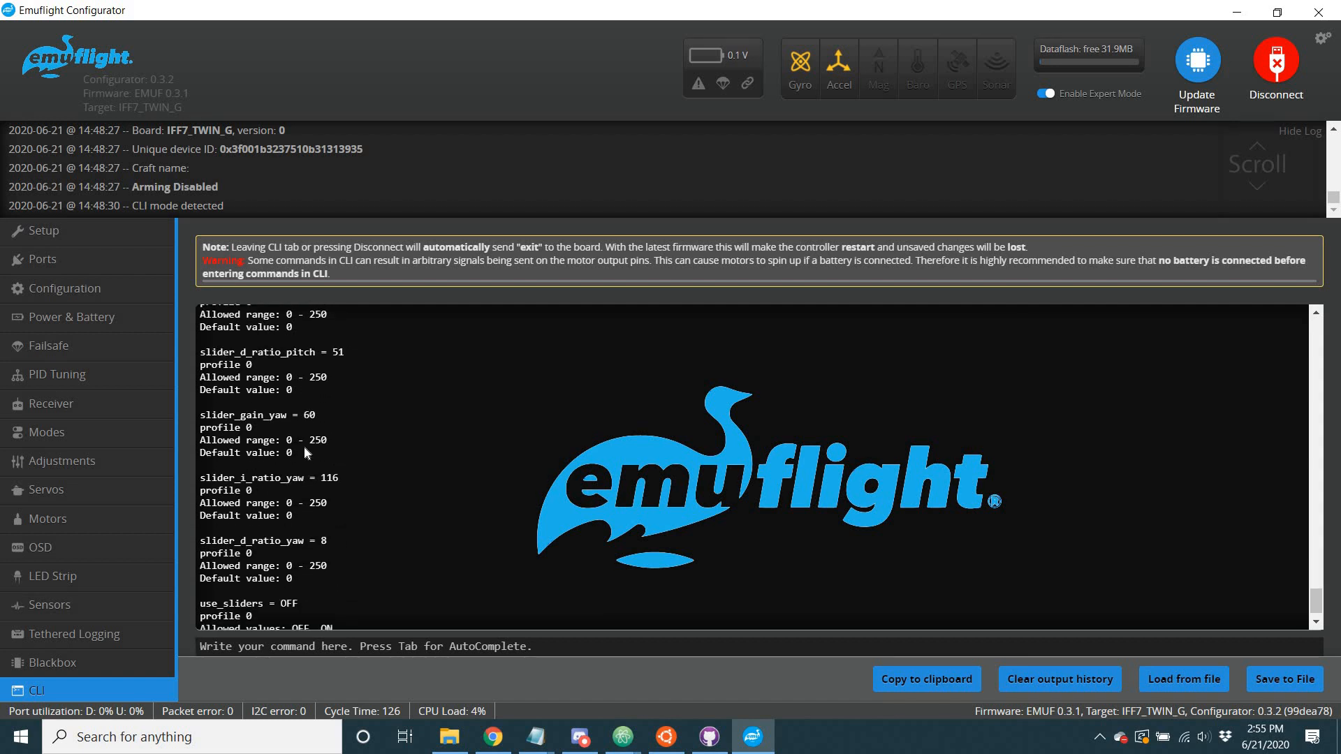
scroll(305, 451, "up", 6)
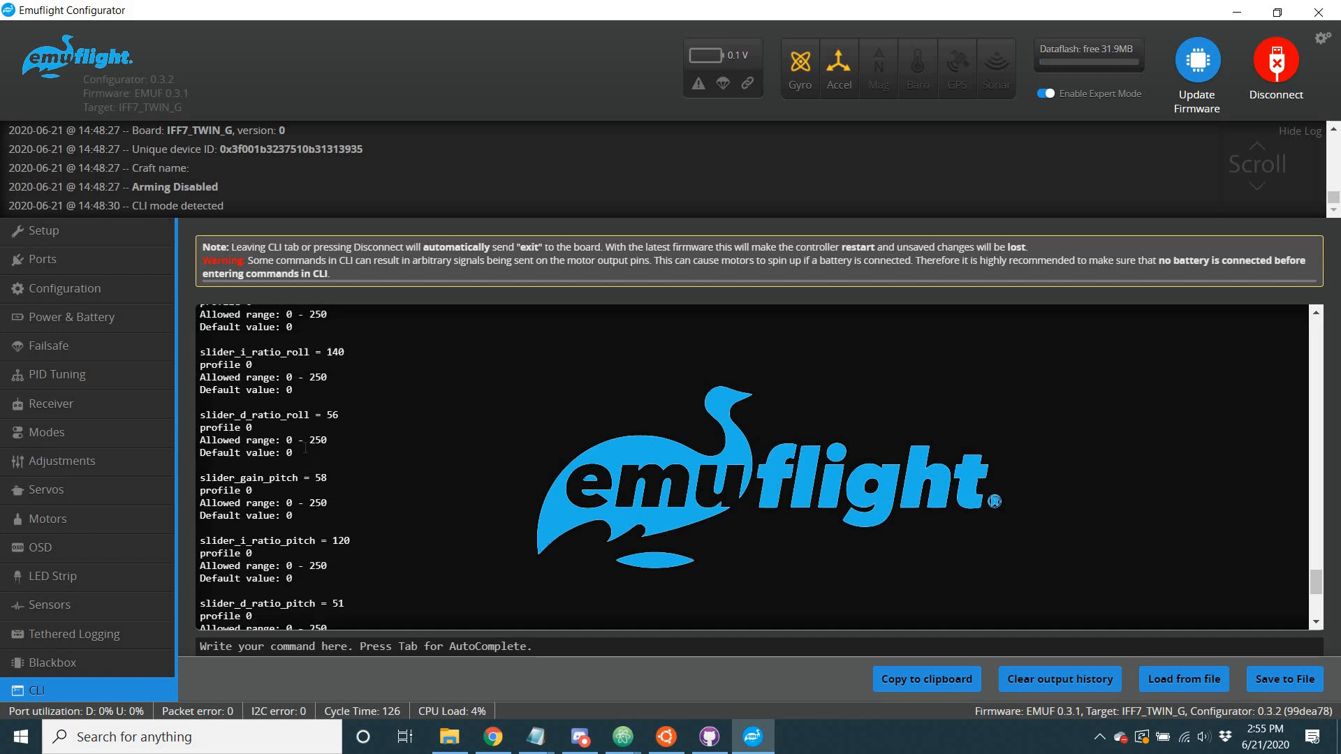
scroll(305, 448, "up", 3)
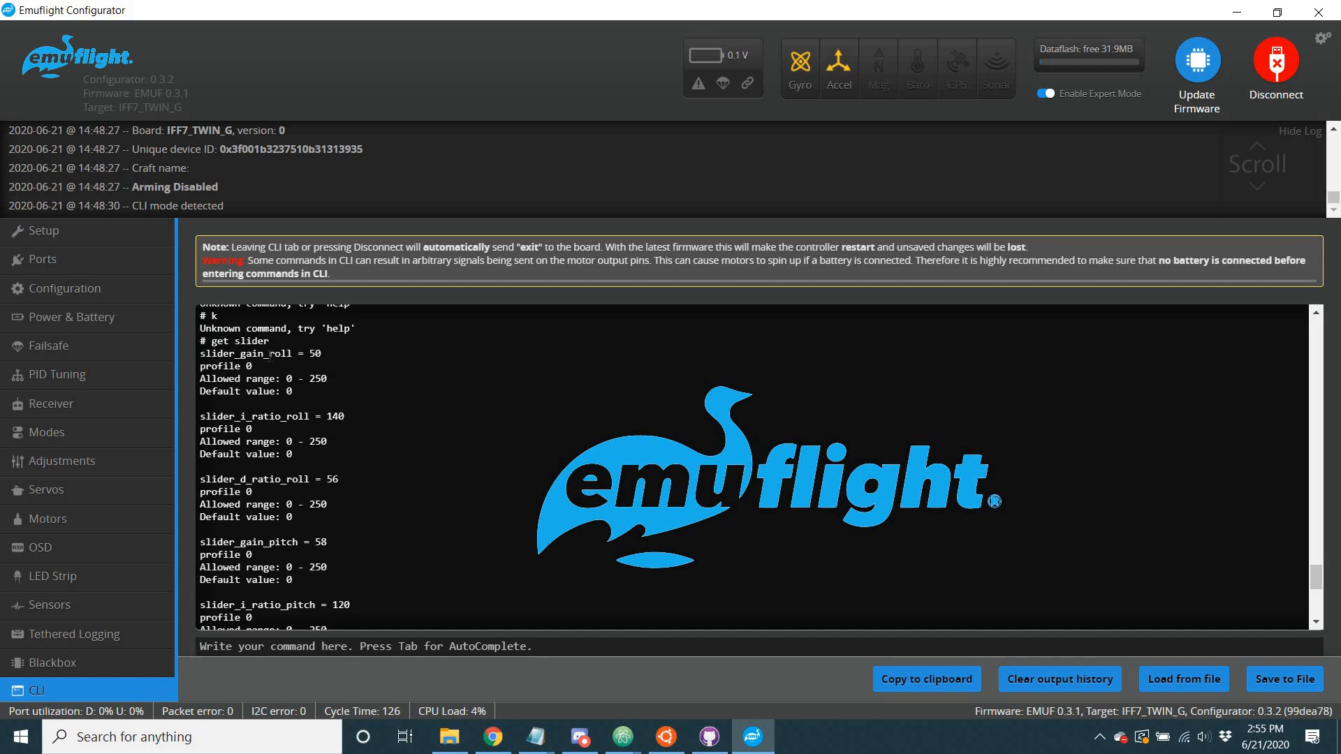
double_click(315, 354)
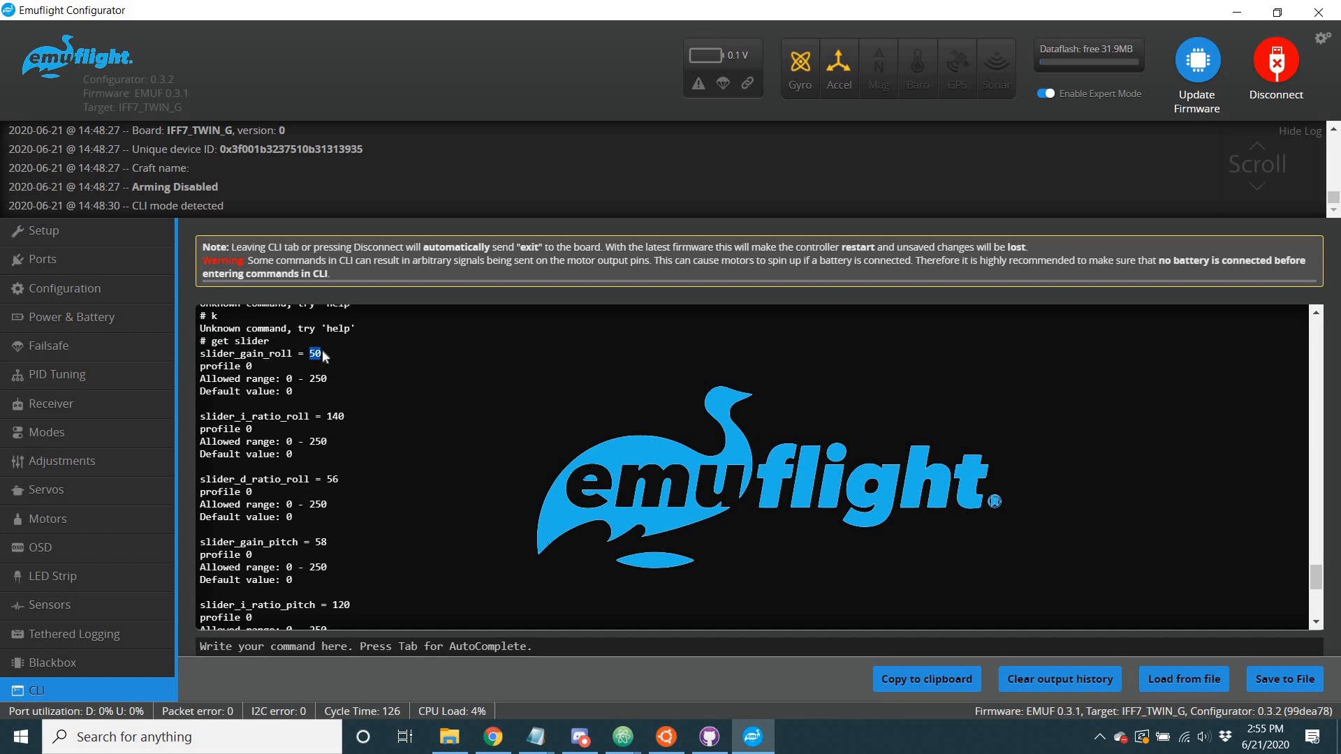
triple_click(312, 543)
triple_click(312, 543)
triple_click(312, 545)
left_click(289, 538)
scroll(338, 462, "down", 5)
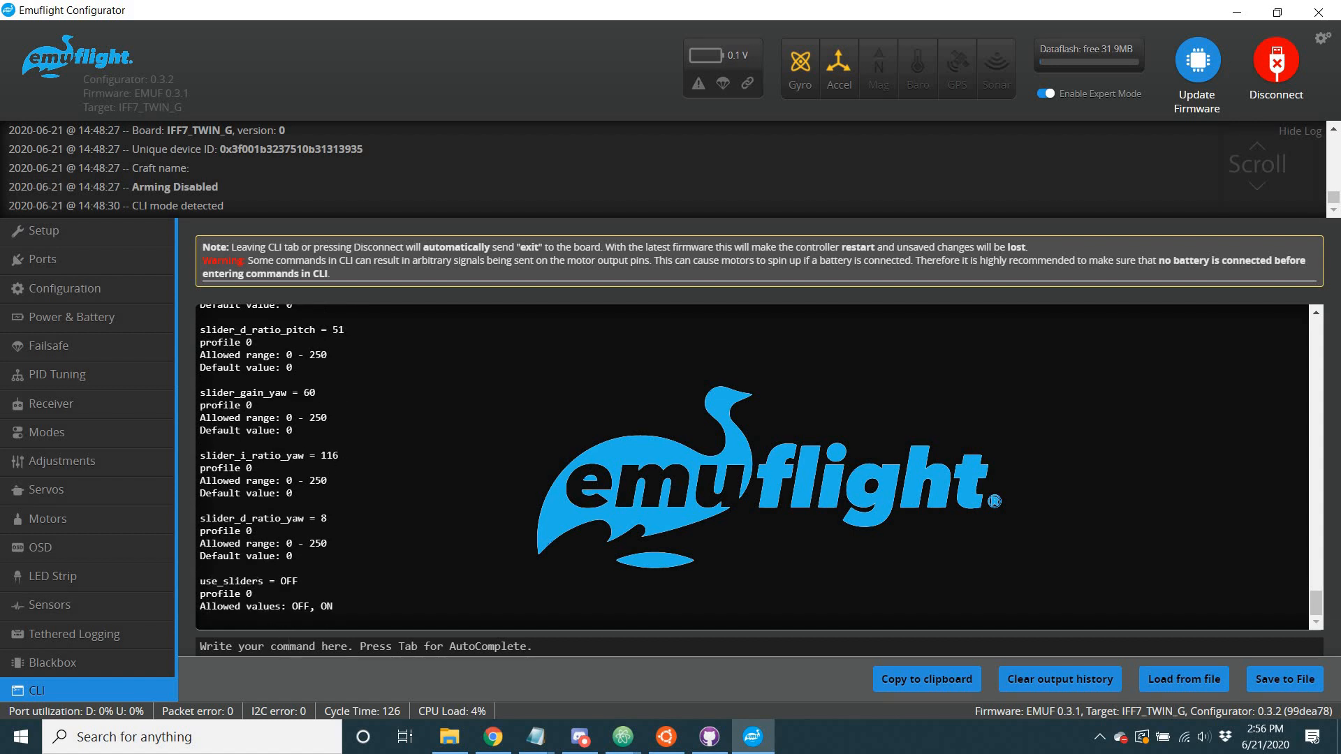
Enable the sliders by running "set use_sliders = on" in the CLI.
type("set")
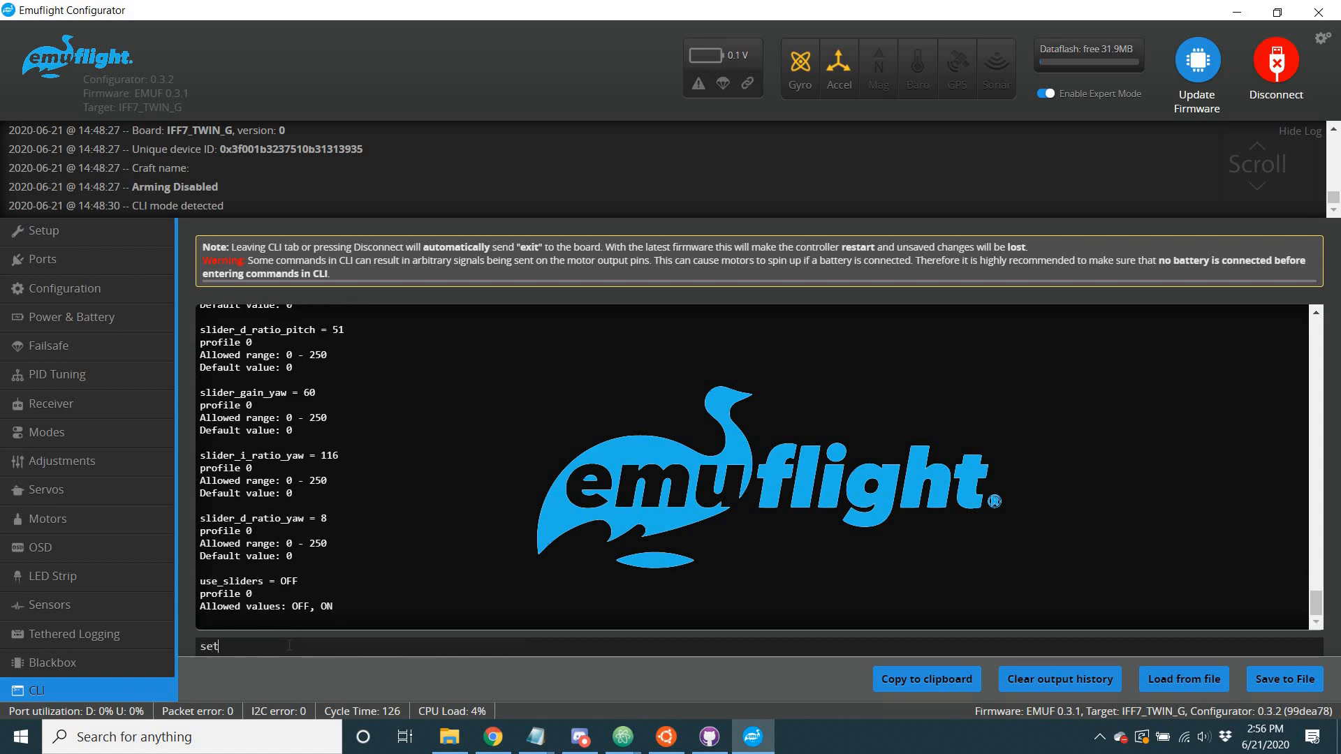
type(" use_sliders = on")
key("Return")
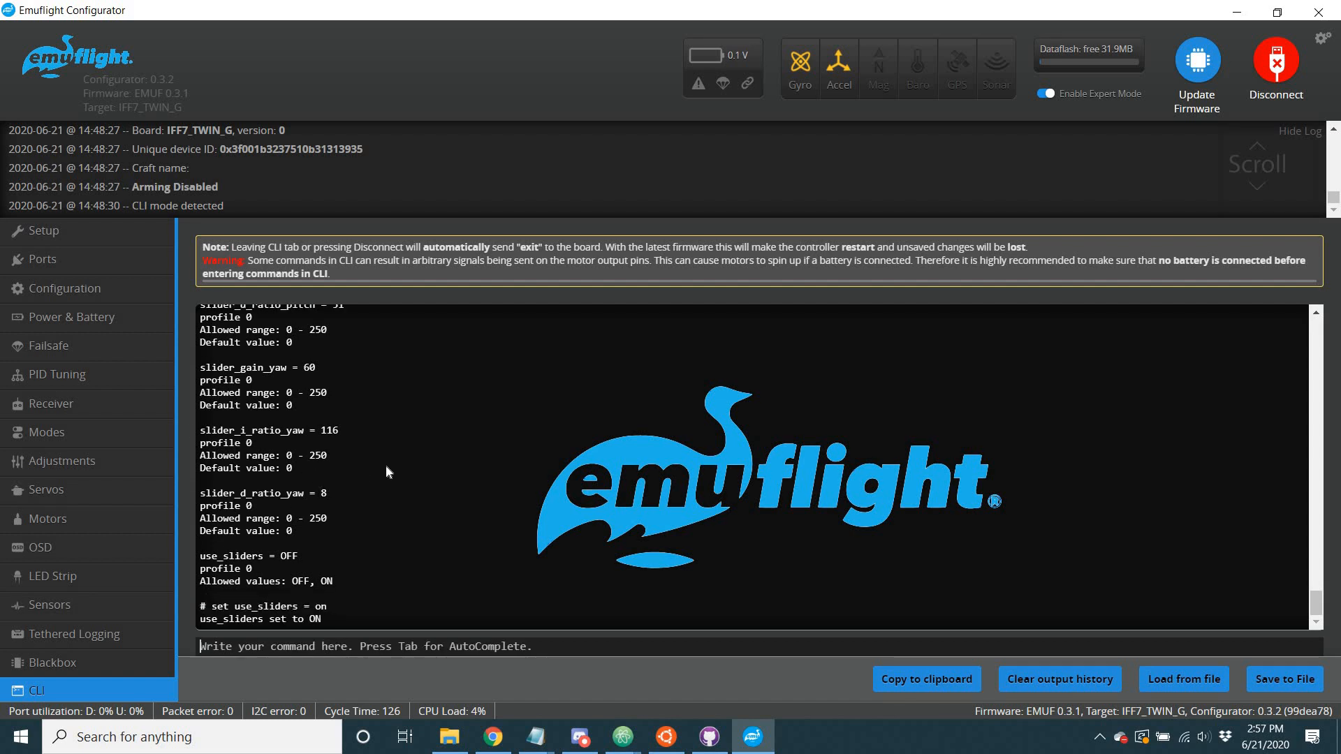
Set the roll gain slider to 60 with the command "set slider_gain_roll = 60".
type("set ")
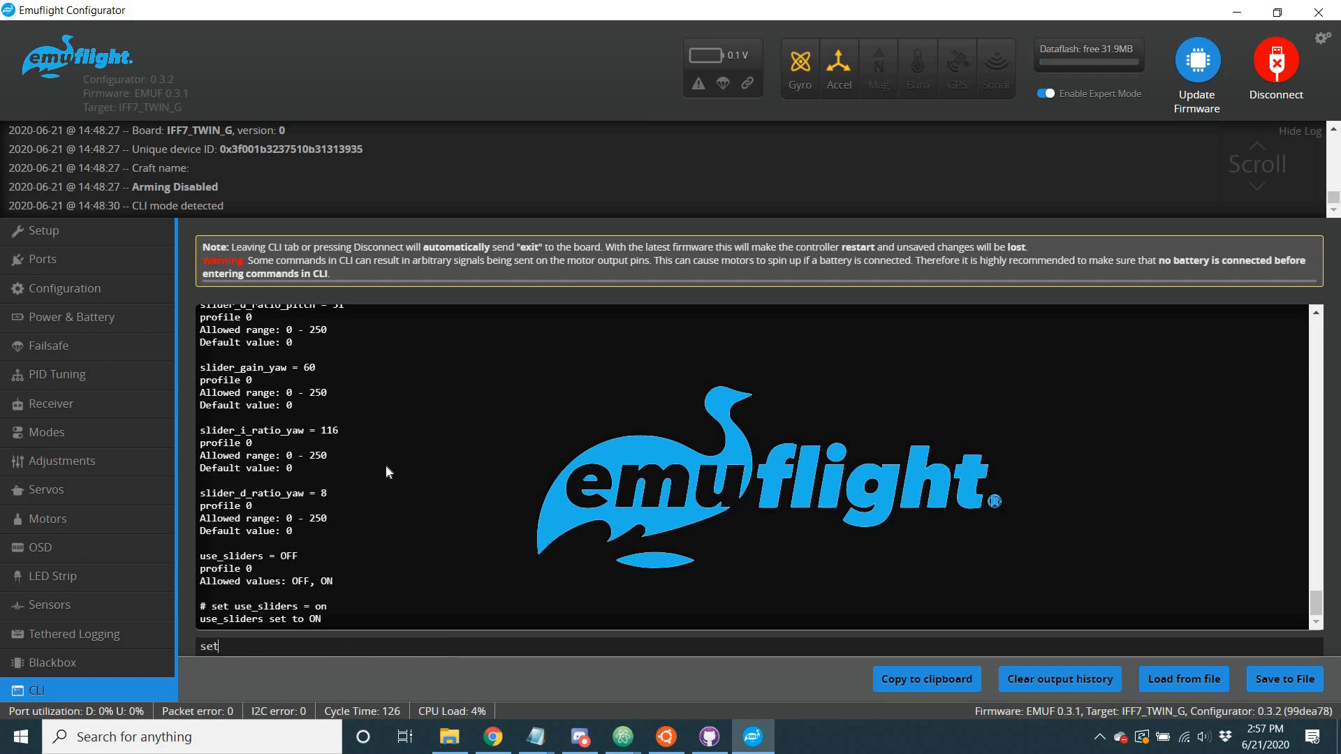
type("s")
type("lider_gain_rol")
type("= 60")
key("Return")
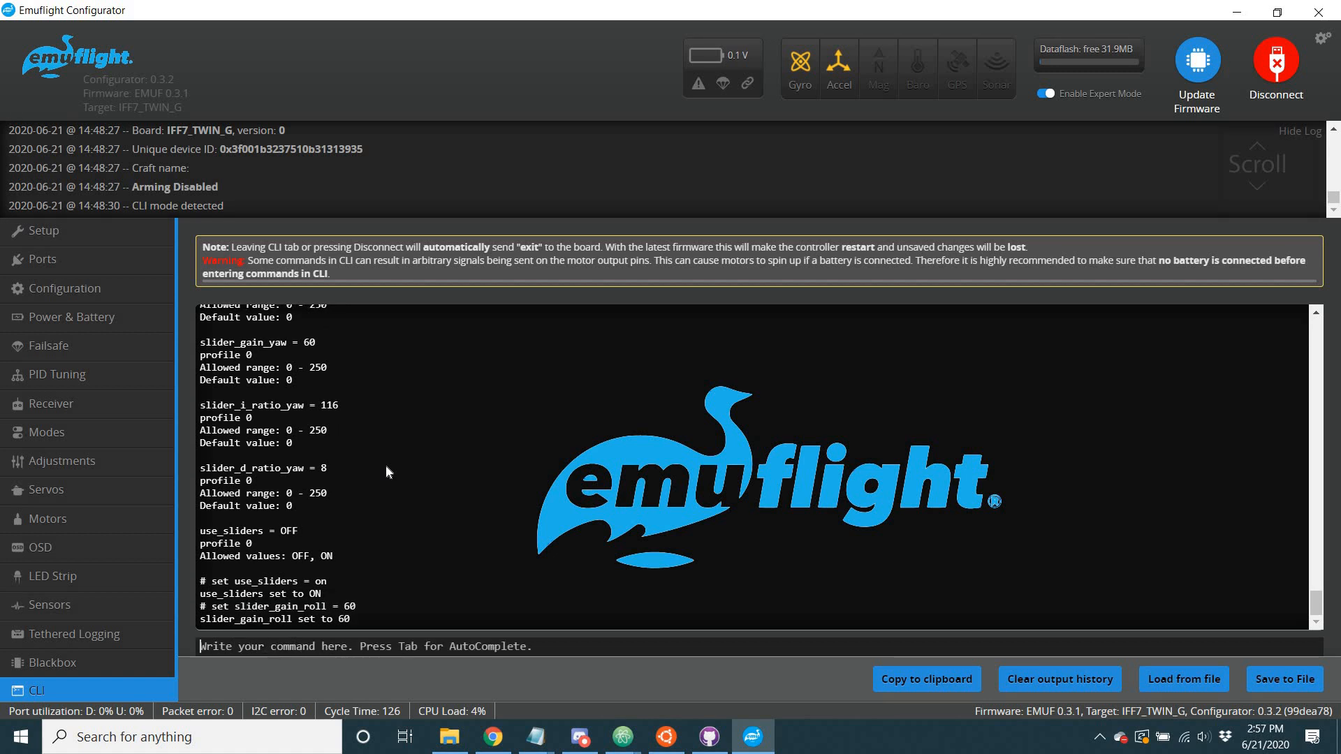
Try to set the I ratio slider with the command "set slider_i_ratio = 150".
type("set ")
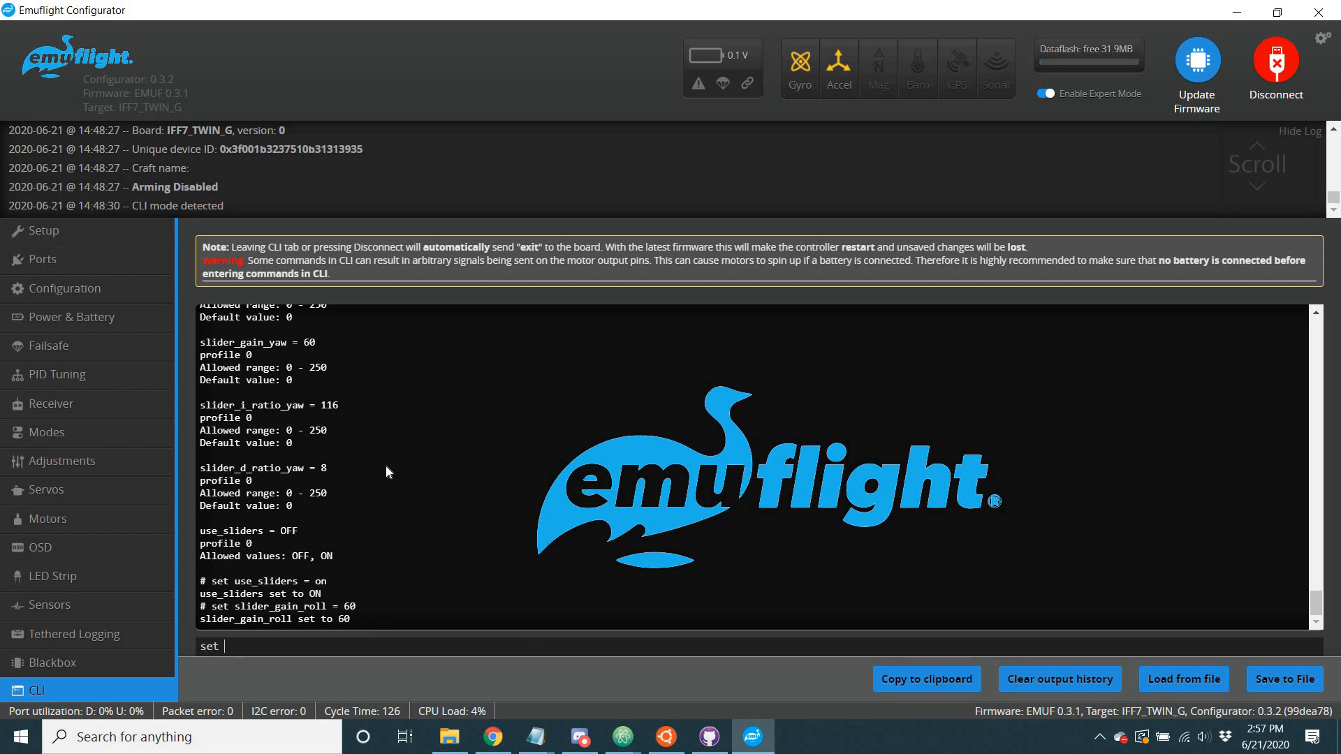
type("slider_i_ratio = 150")
key("Return")
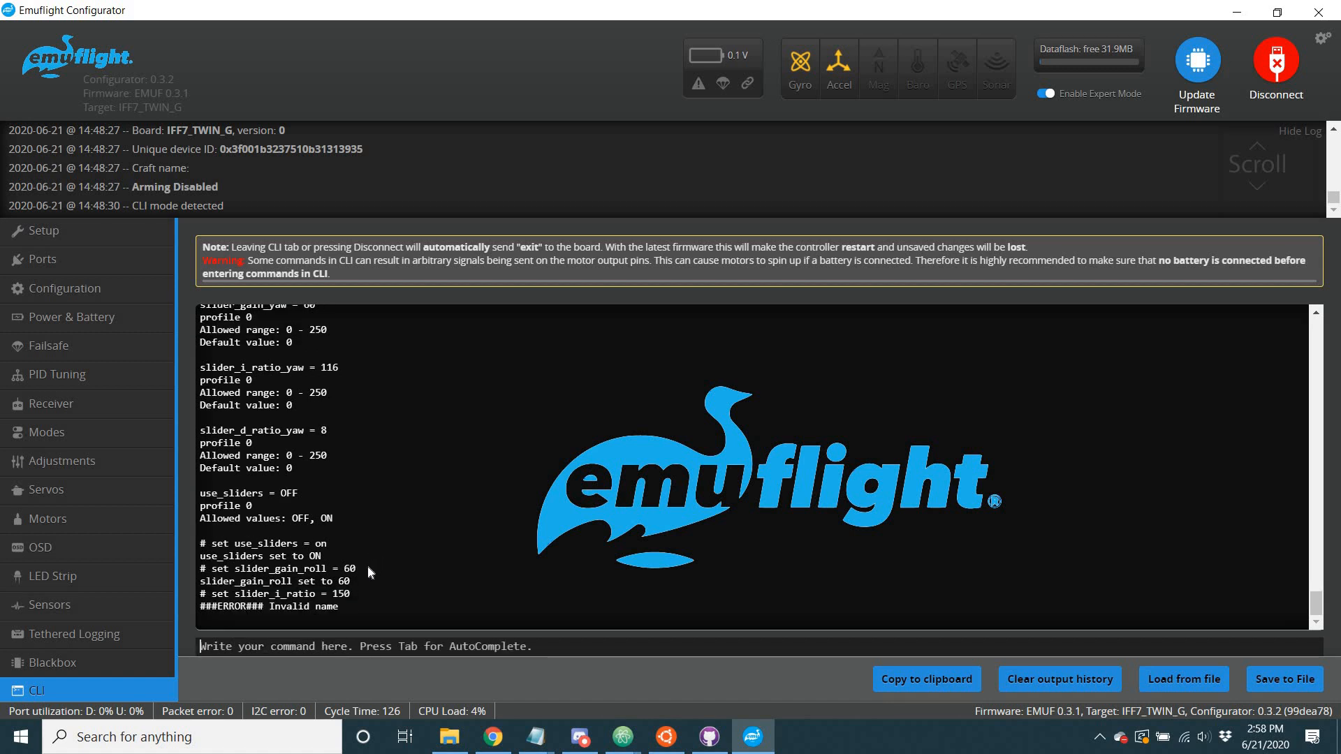
Recall the last command and add the pitch axis to its parameter name, running "set slider_i_ratio_pitch = 150".
key("Up")
type("_")
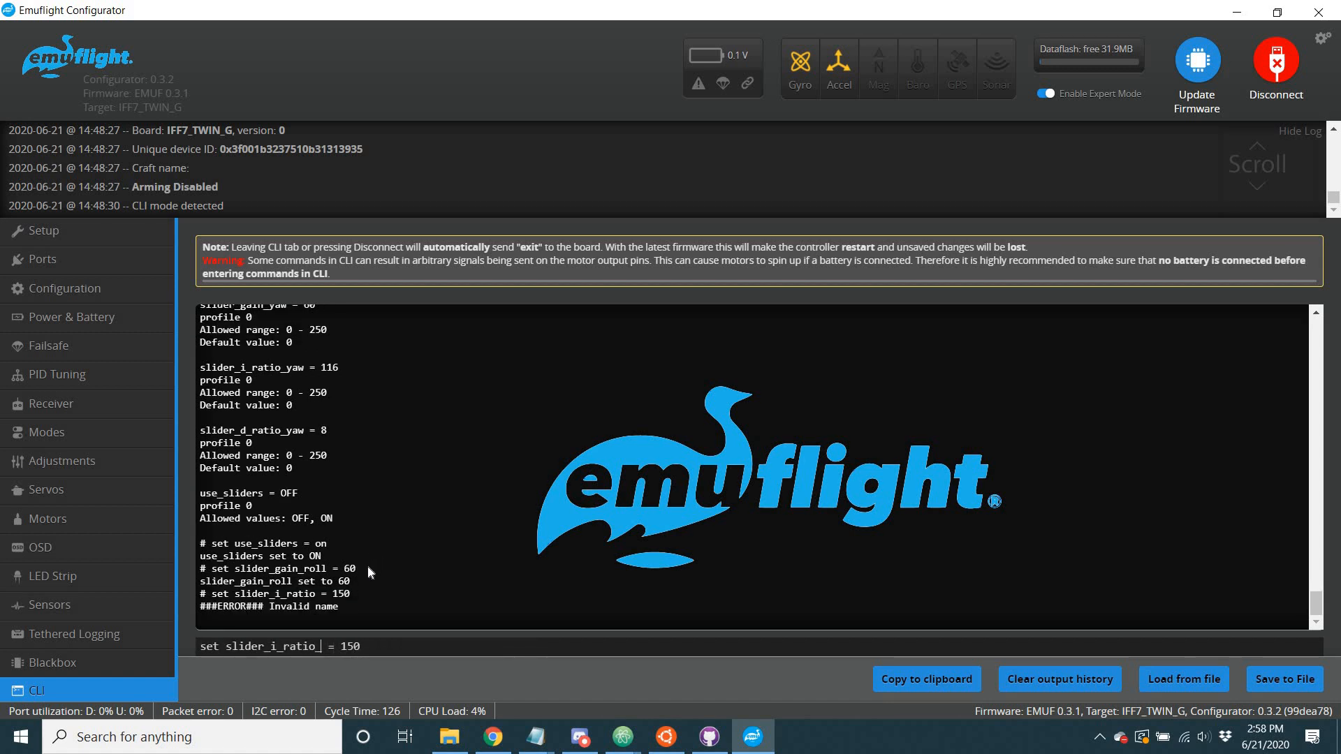
type("pitch")
key("Return")
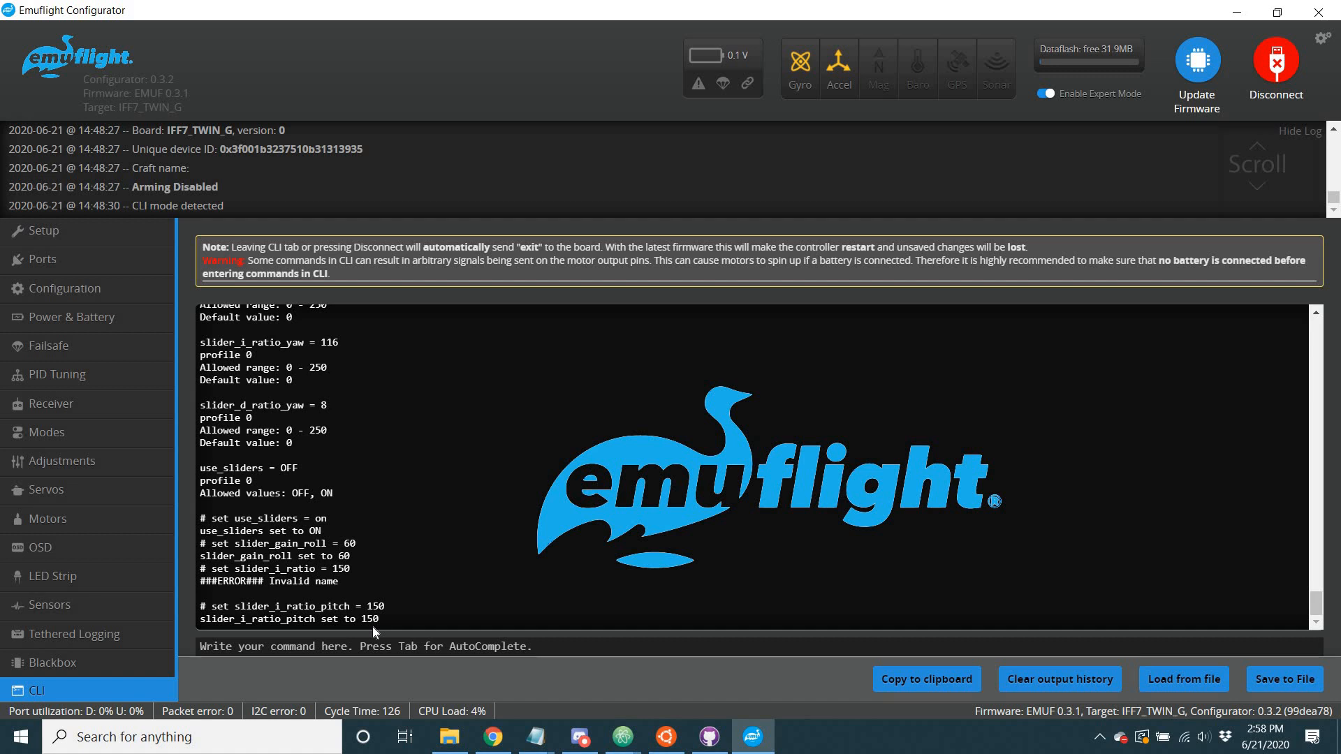
Reuse the earlier roll gain command for the pitch axis, running "set slider_gain_pitch = 60".
key("Up")
key("Up")
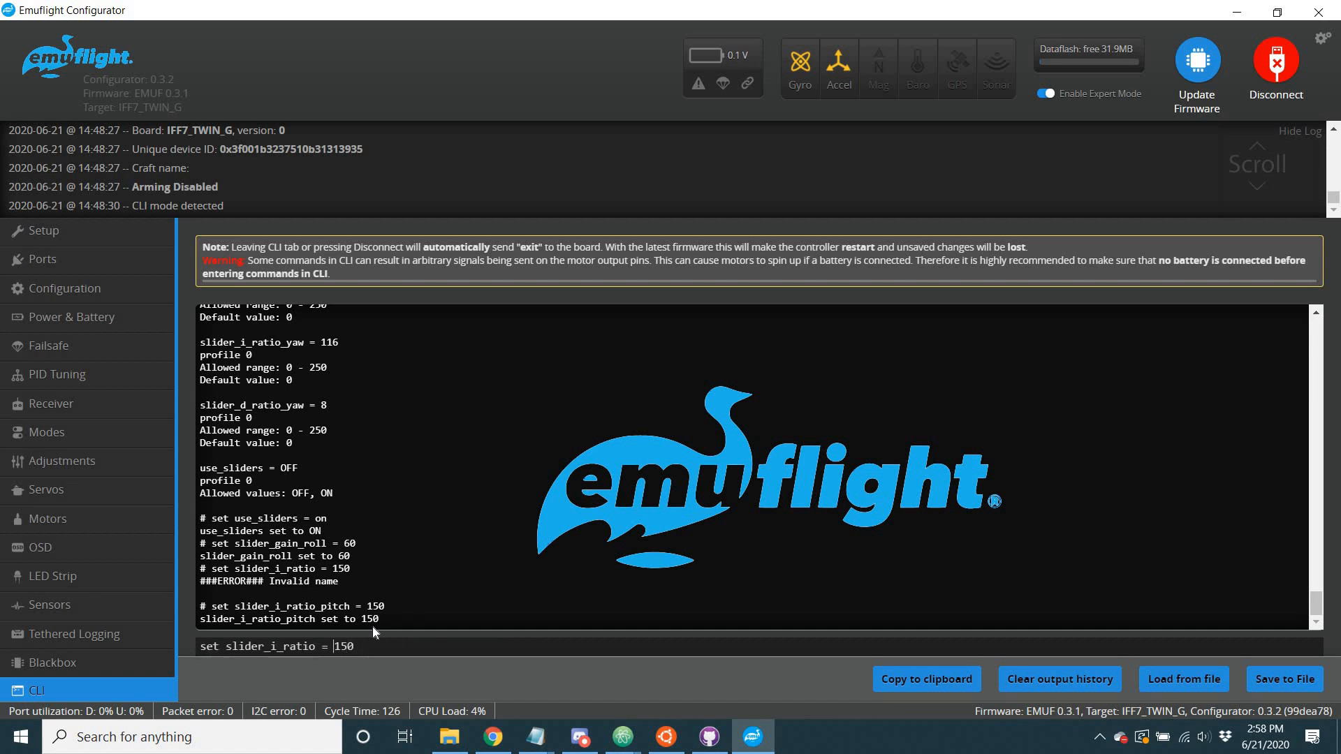
key("Down")
key("Up")
key("Up")
key("BackSpace")
key("BackSpace")
key("BackSpace")
key("BackSpace")
type("pitch")
key("Return")
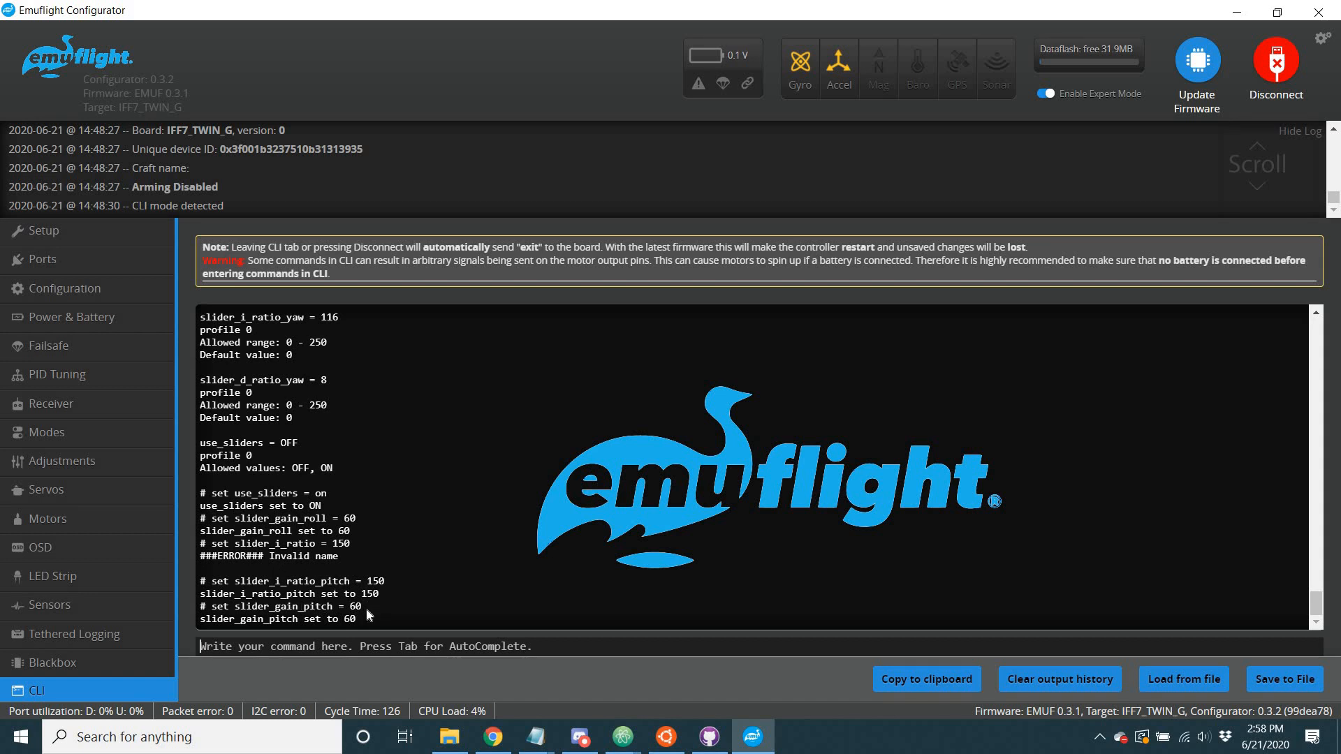
Reuse the pitch I ratio command for the D ratio, running "set slider_d_ratio_pitch = 50".
key("Up")
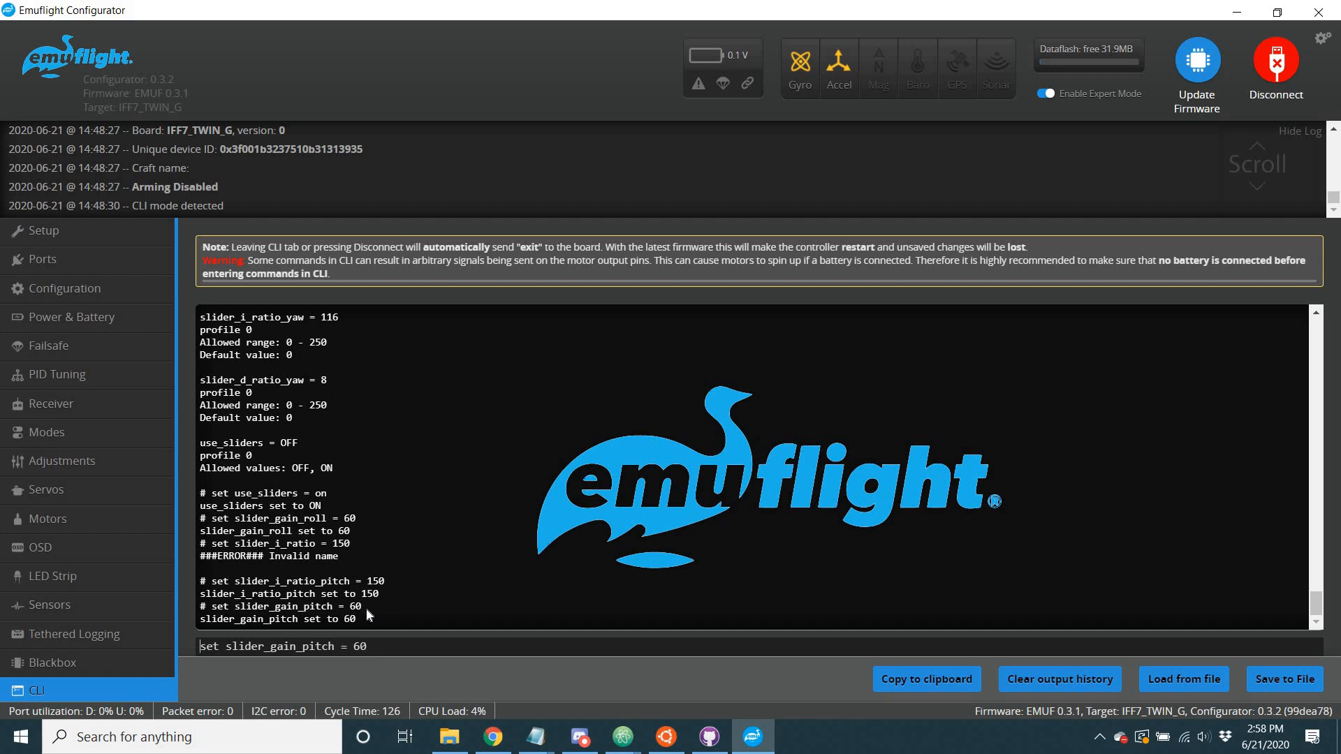
key("Up")
key("BackSpace")
type("d_ratio")
key("Return")
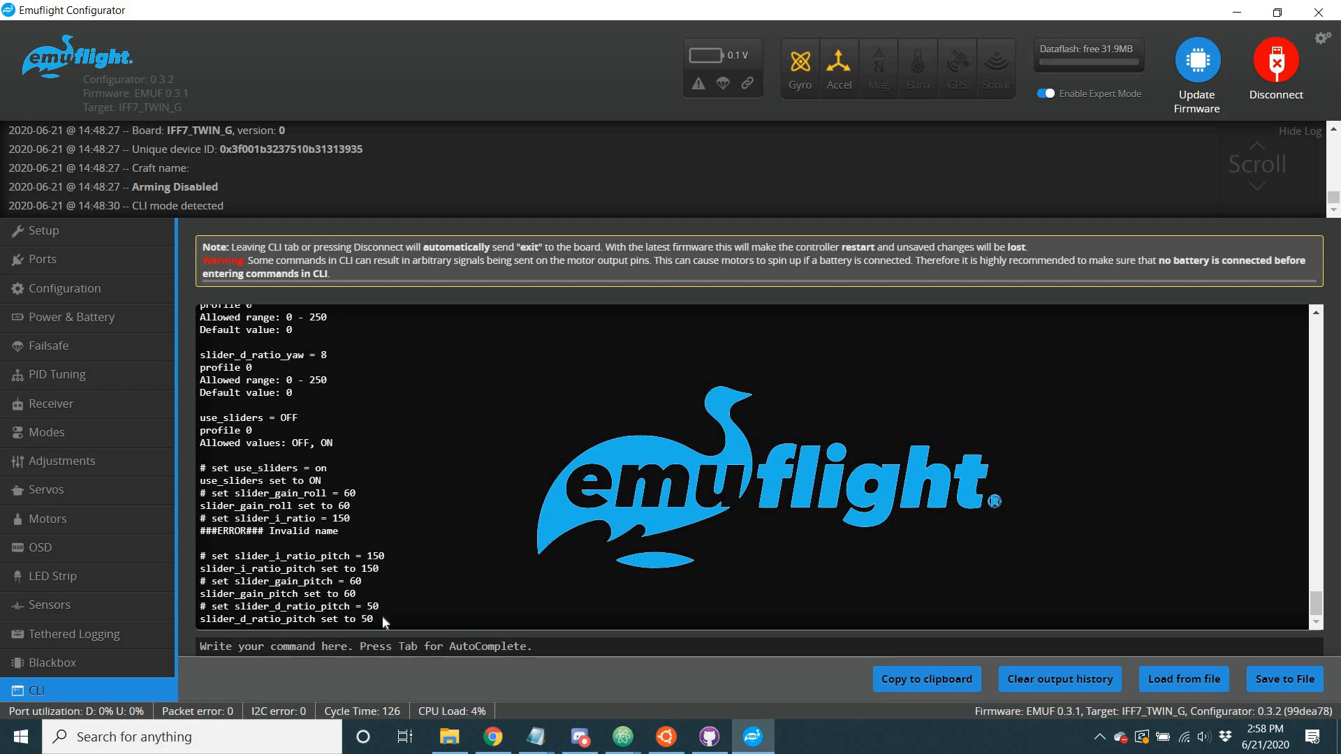
key("Up")
key("Up")
key("Up")
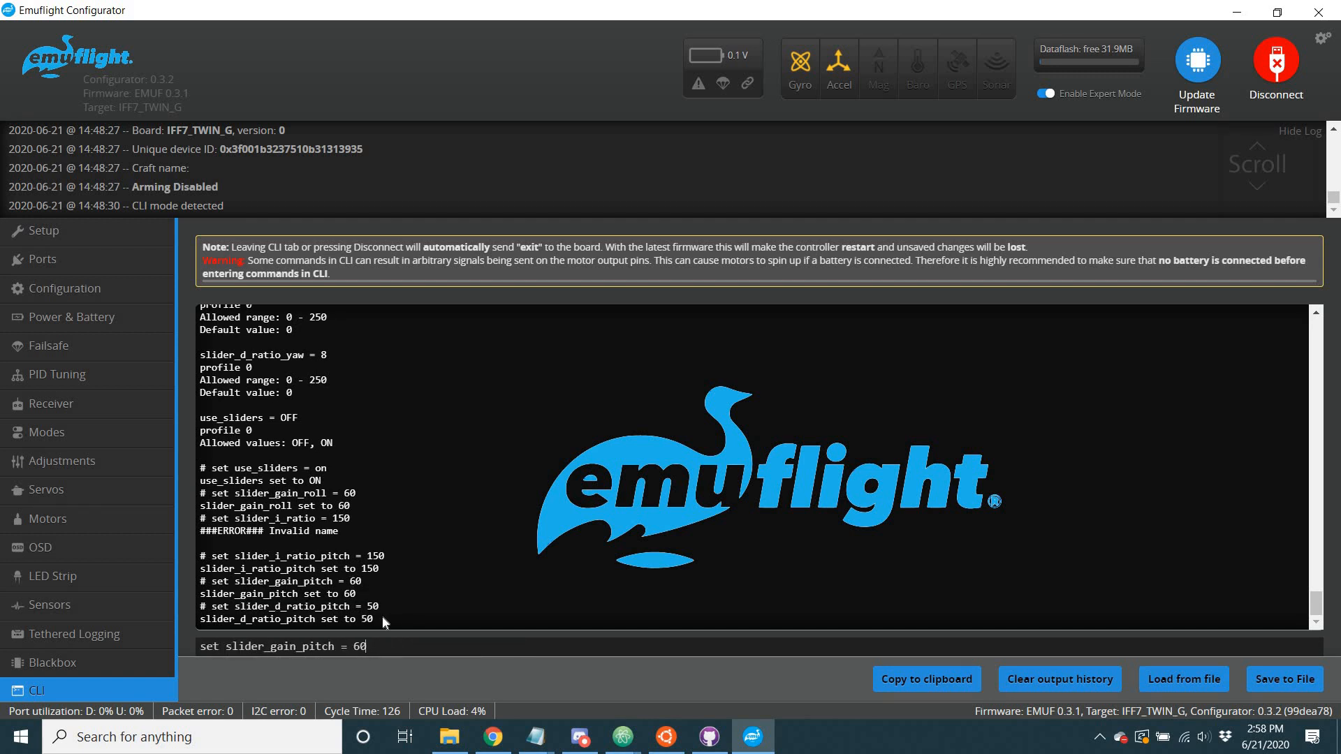
key("Up")
key("Up")
key("Up")
key("Up")
key("Up")
key("Up")
key("Up")
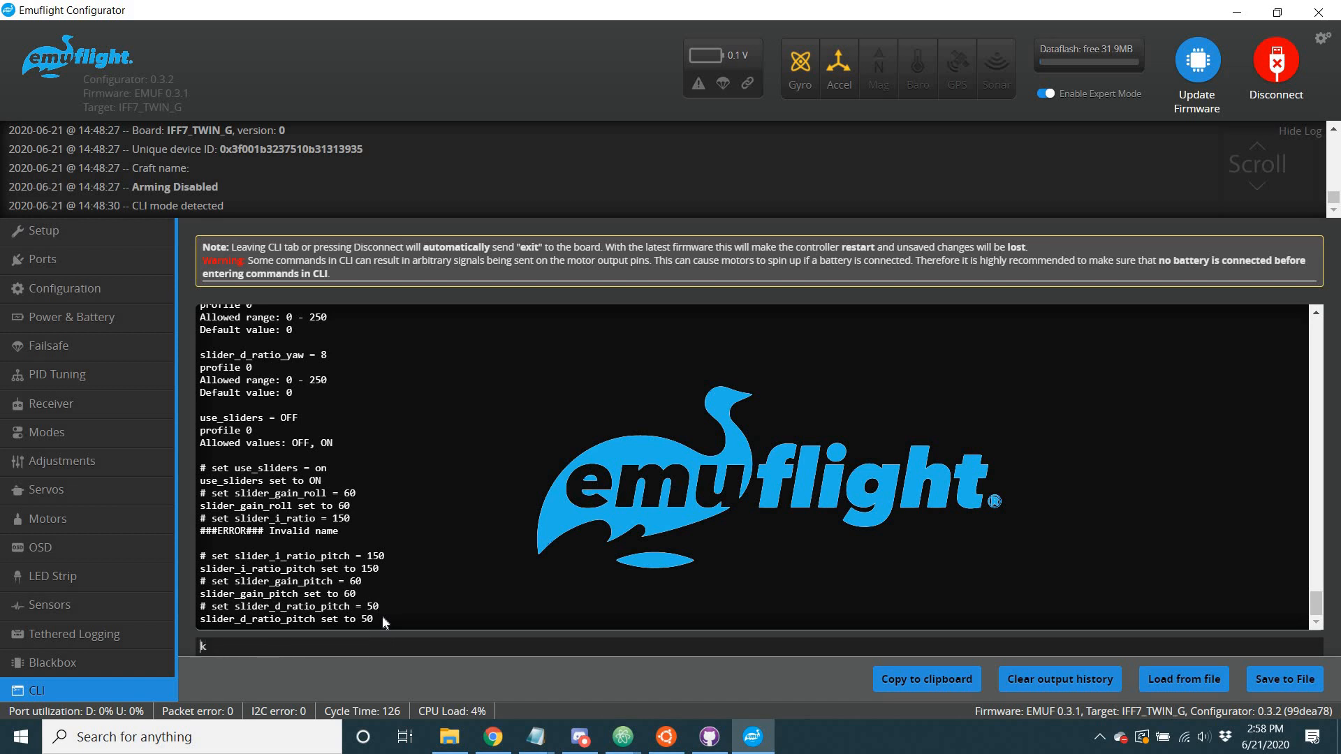
key("Down")
key("Down")
key("Down")
key("Down")
key("Down")
key("Down")
key("Down")
key("Down")
key("Up")
key("Up")
key("Up")
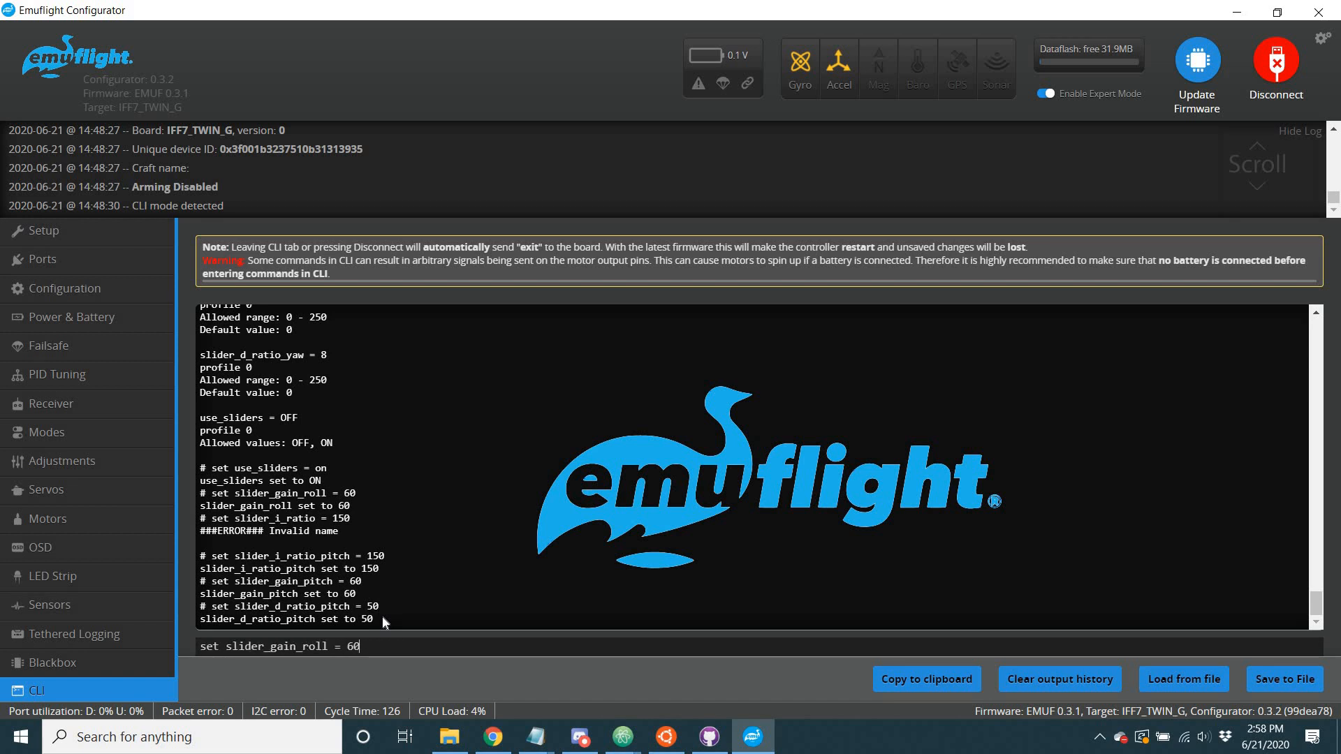
key("Down")
key("Down")
key("Down")
key("Down")
Save the CLI settings to the board with "save", and open the PID Tuning page to check the roll, pitch and yaw PIDs.
key("BackSpace")
key("BackSpace")
key("BackSpace")
key("BackSpace")
key("BackSpace")
key("BackSpace")
key("BackSpace")
key("BackSpace")
key("BackSpace")
key("BackSpace")
key("BackSpace")
key("BackSpace")
key("BackSpace")
key("BackSpace")
key("BackSpace")
key("BackSpace")
key("BackSpace")
key("BackSpace")
key("BackSpace")
key("BackSpace")
type("save")
key("Return")
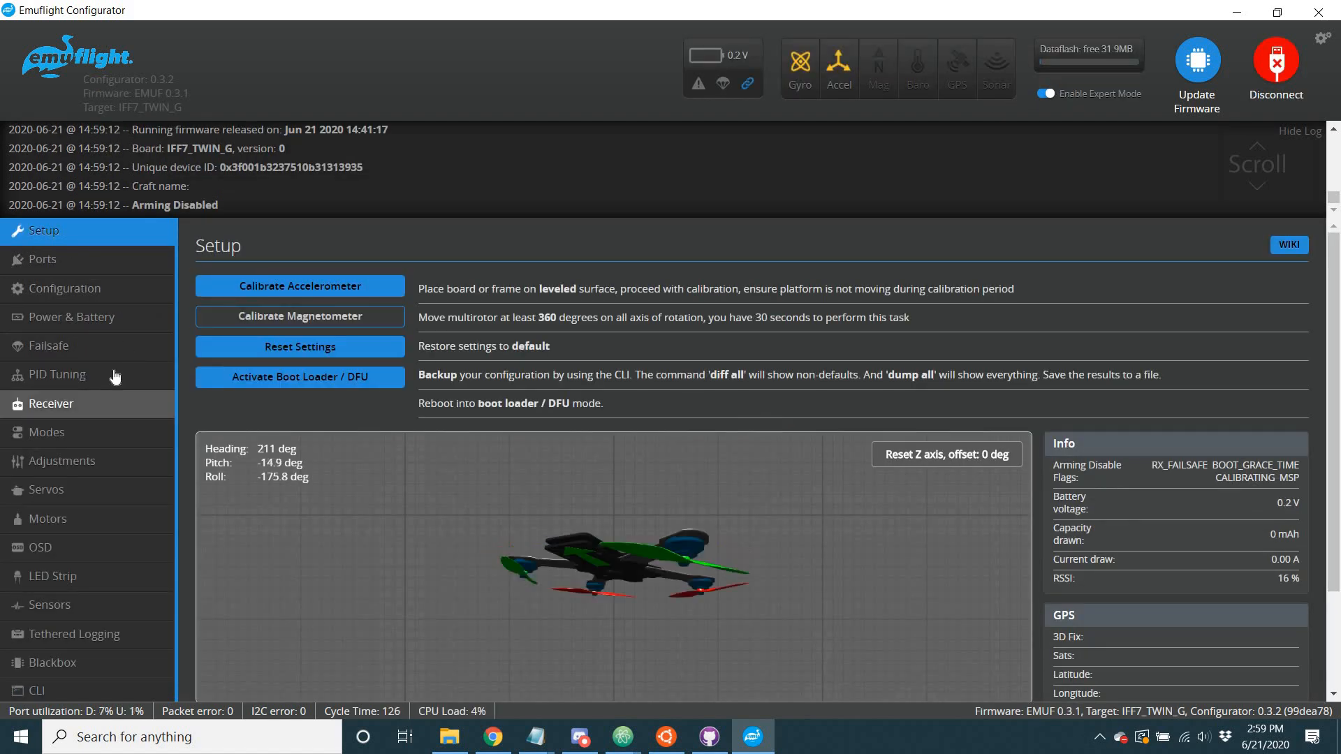
left_click(115, 377)
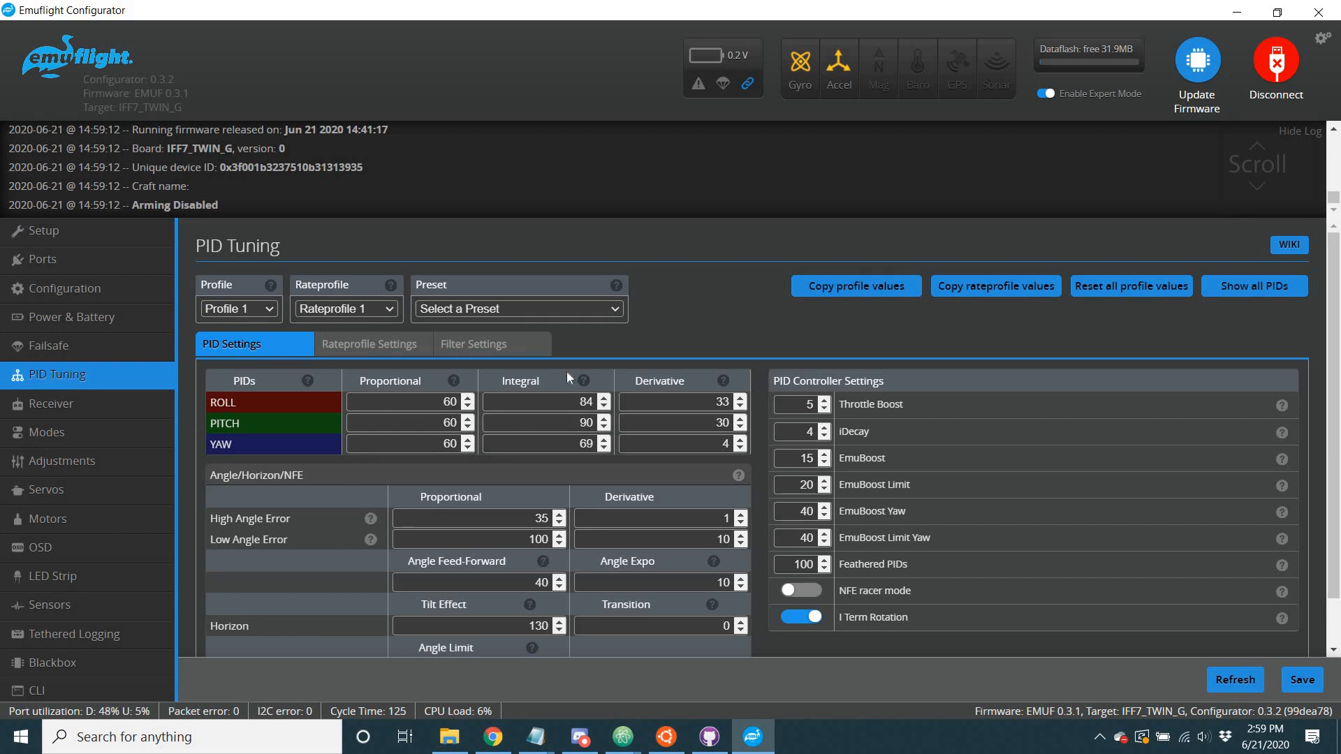
Return to the CLI, list the slider parameters again with "get slider", and check the use_sliders entry.
left_click(132, 697)
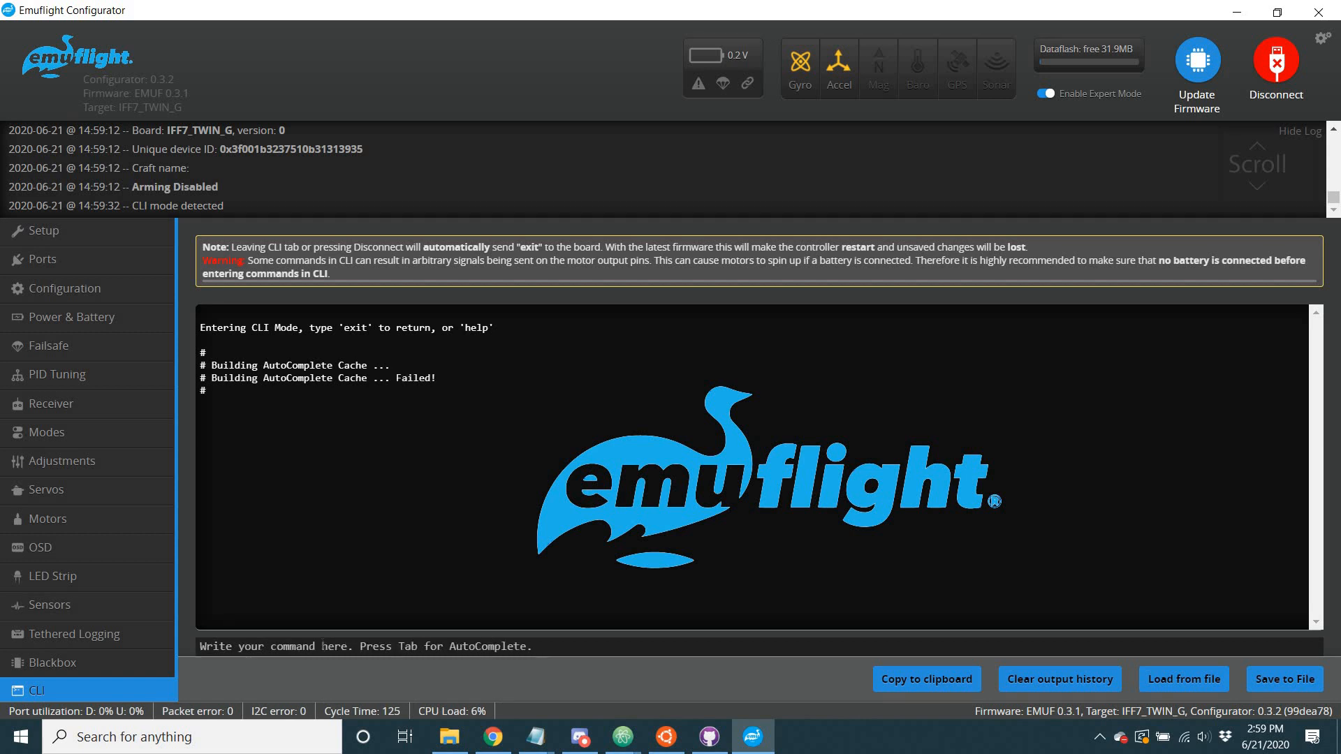
type("k")
key("Return")
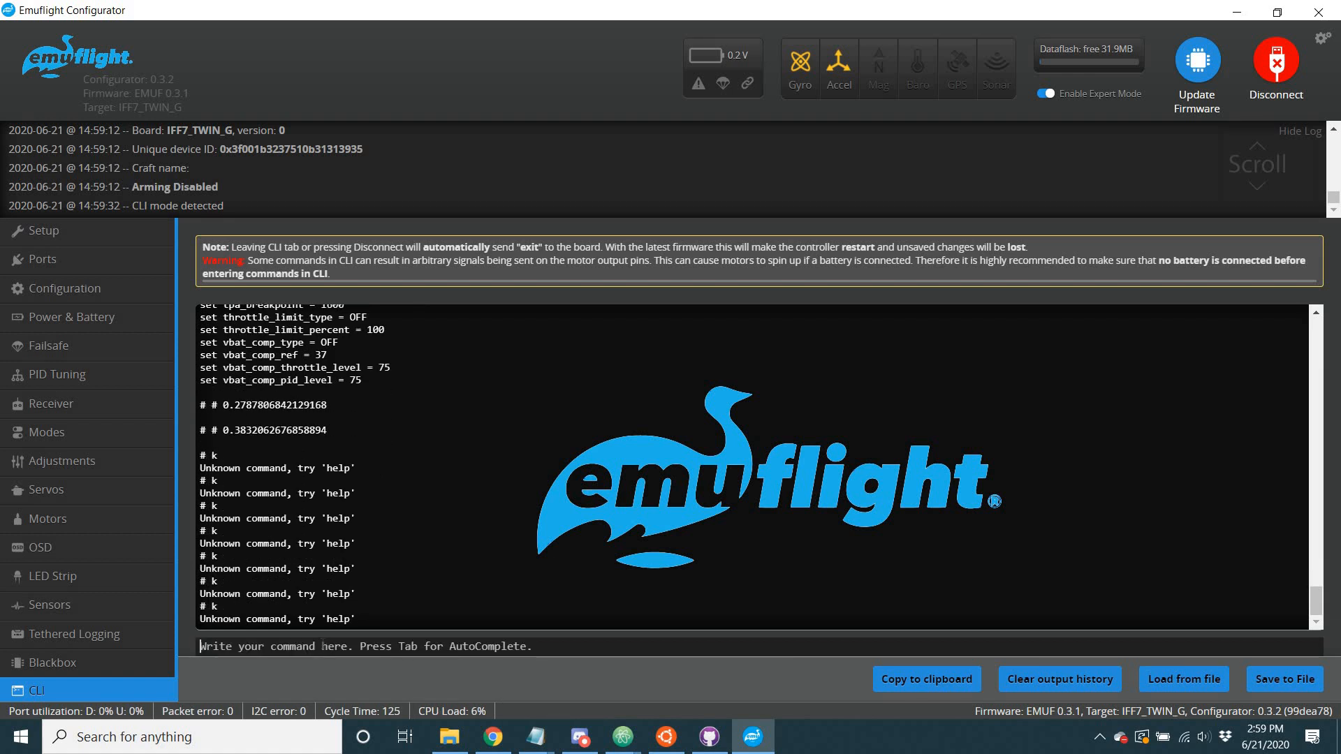
type("get slider")
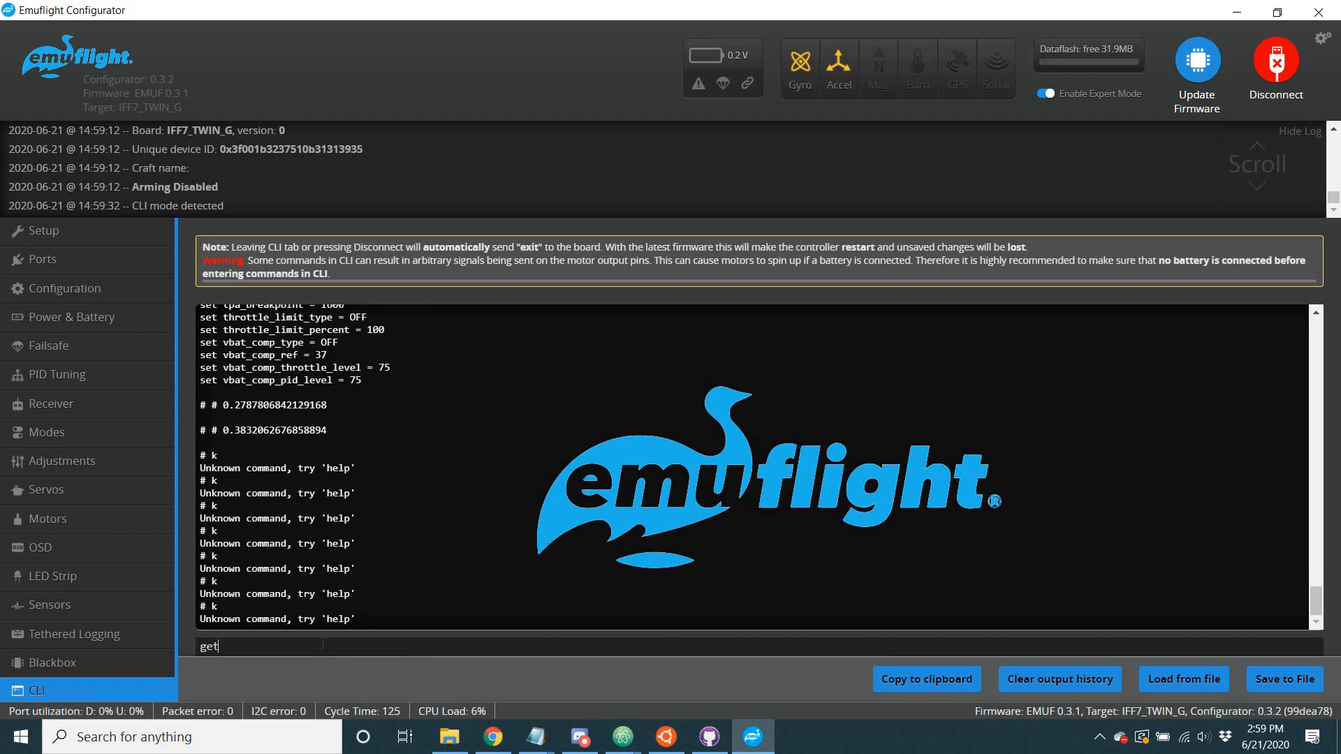
key("Return")
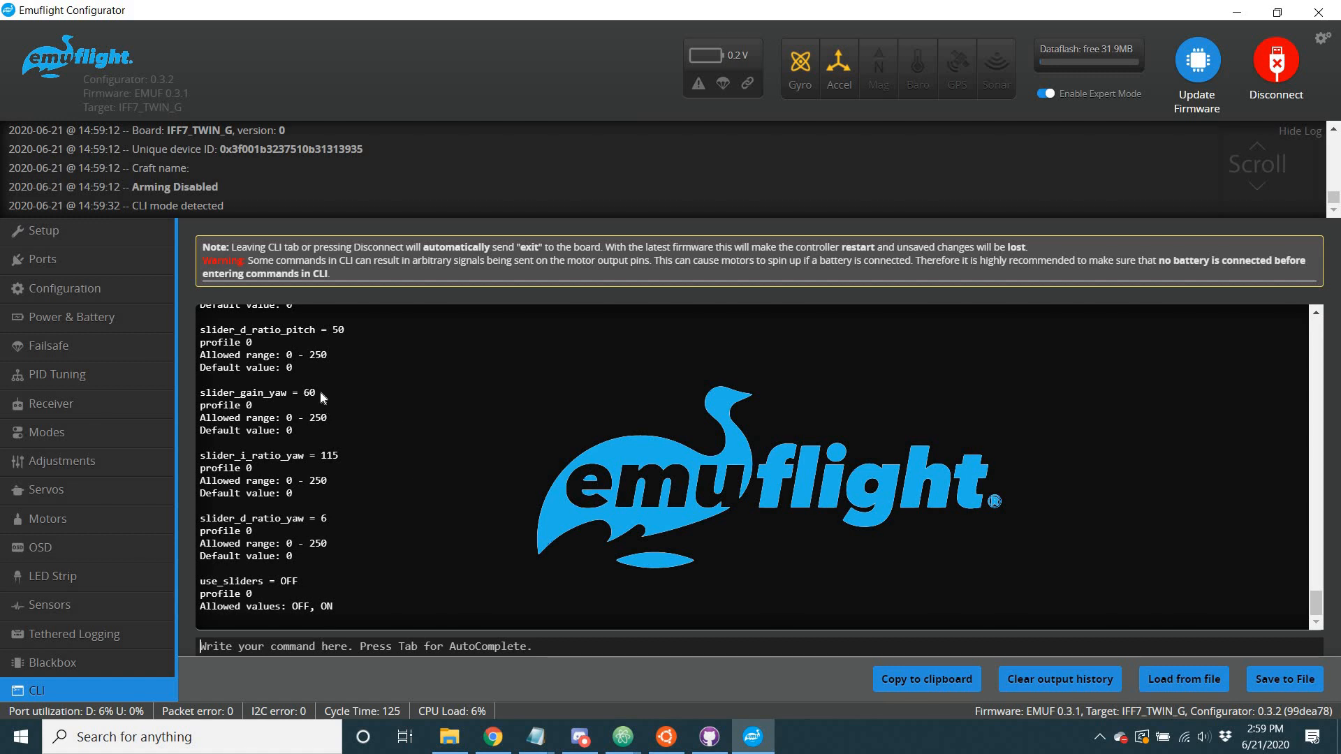
scroll(321, 392, "up", 5)
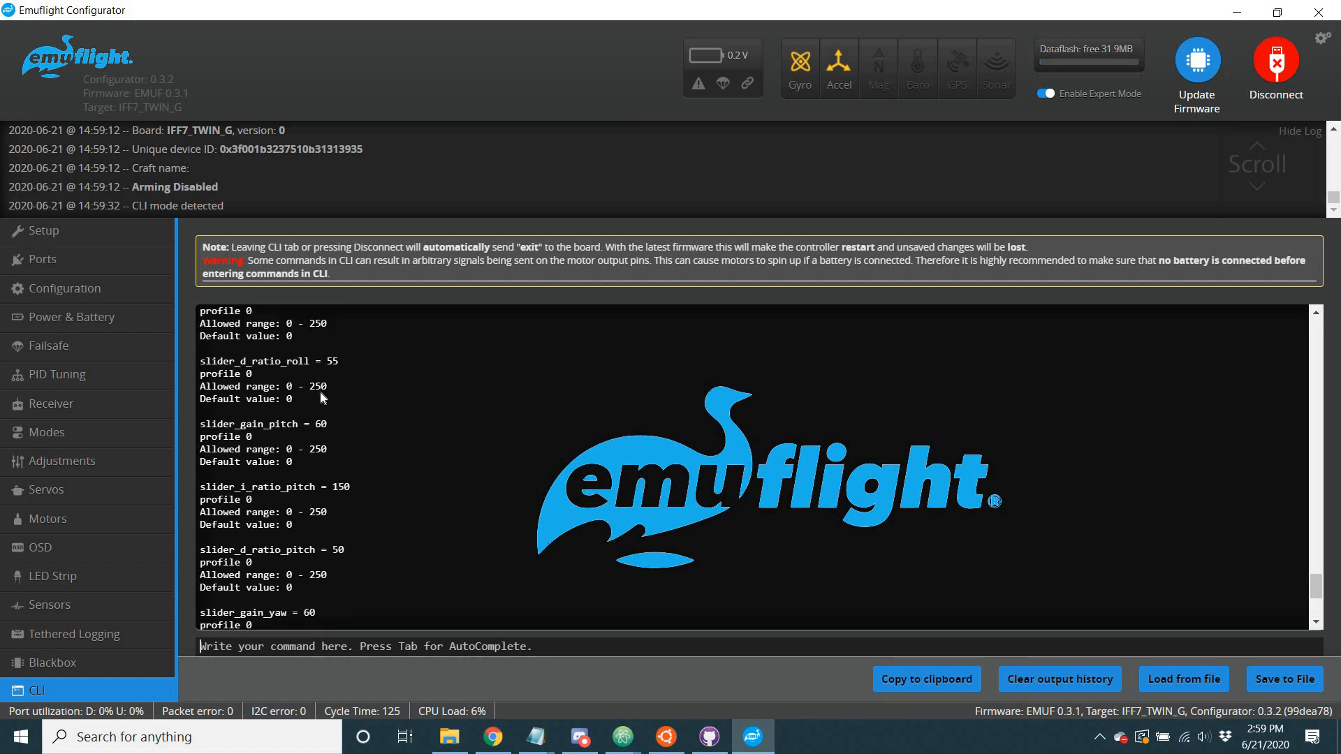
scroll(243, 577, "down", 5)
triple_click(243, 577)
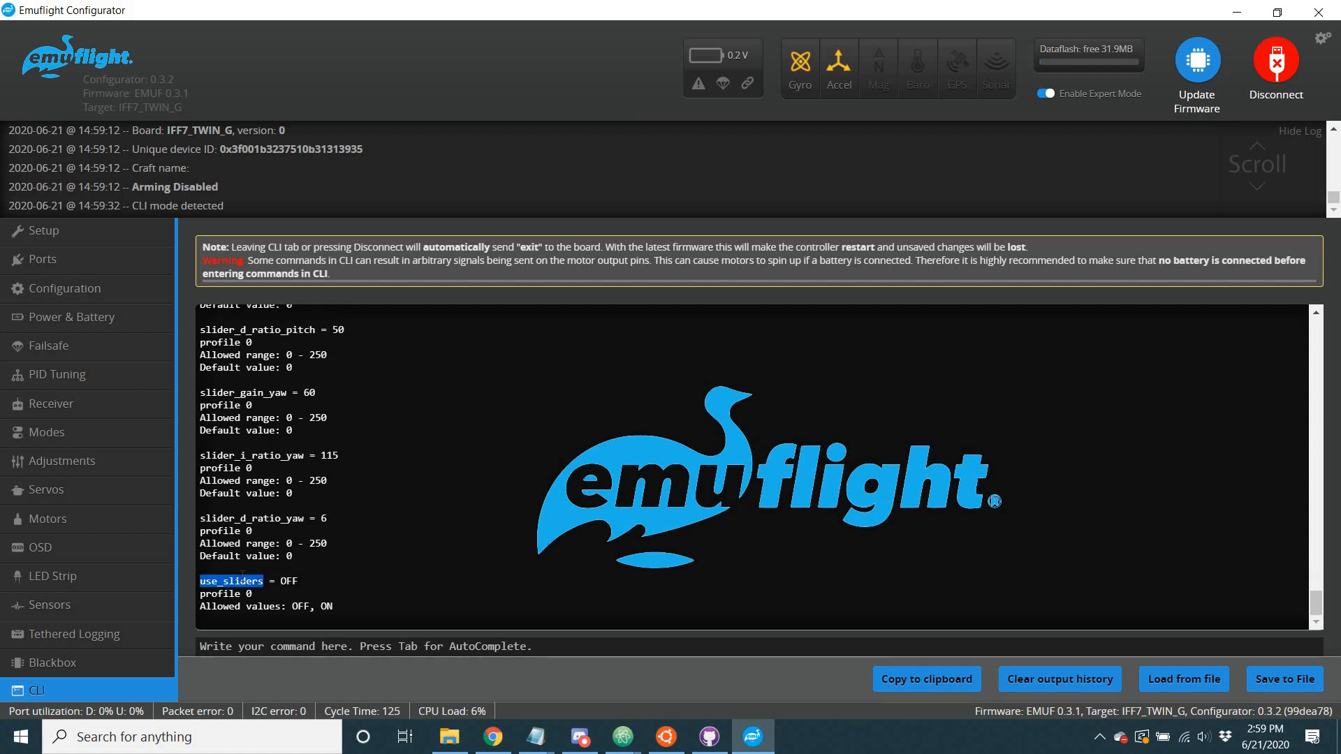
Review the listed slider values and set the pitch gain to 90 with "set slider_gain_pitch = 90".
scroll(298, 493, "up", 5)
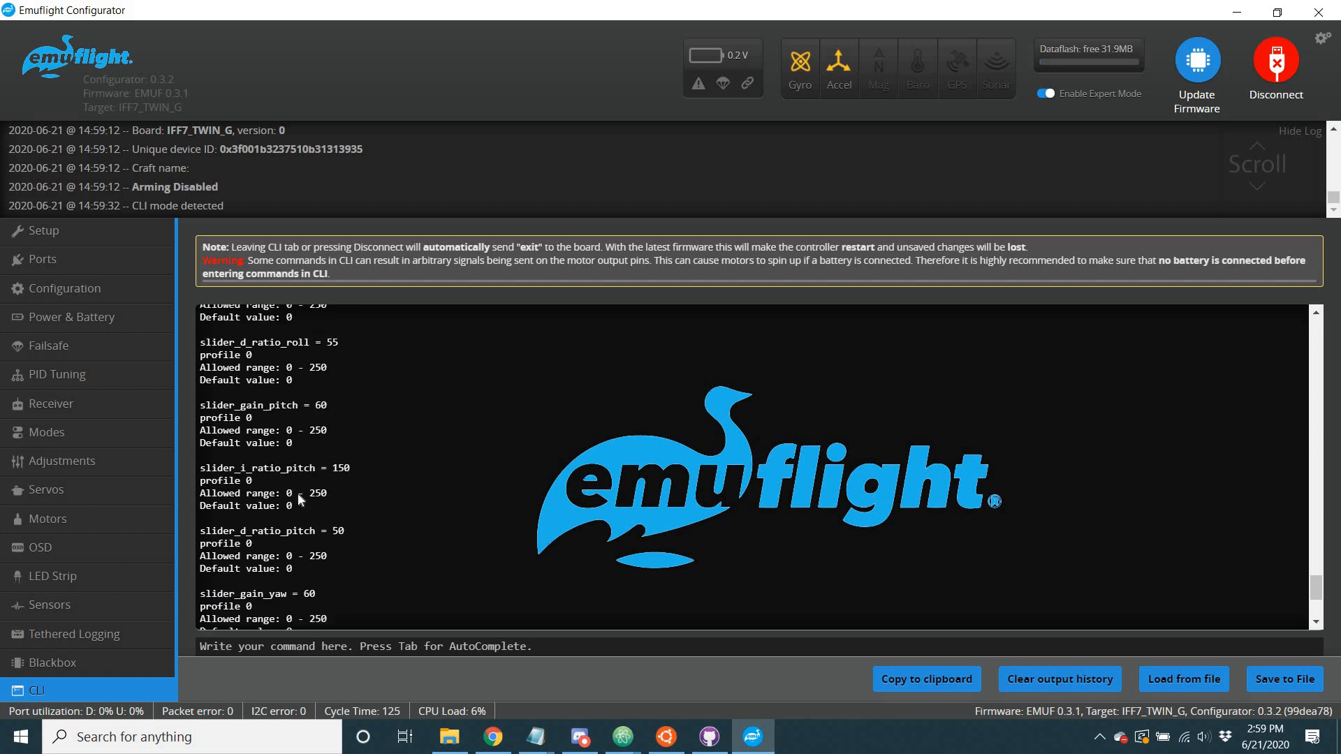
scroll(308, 473, "down", 1)
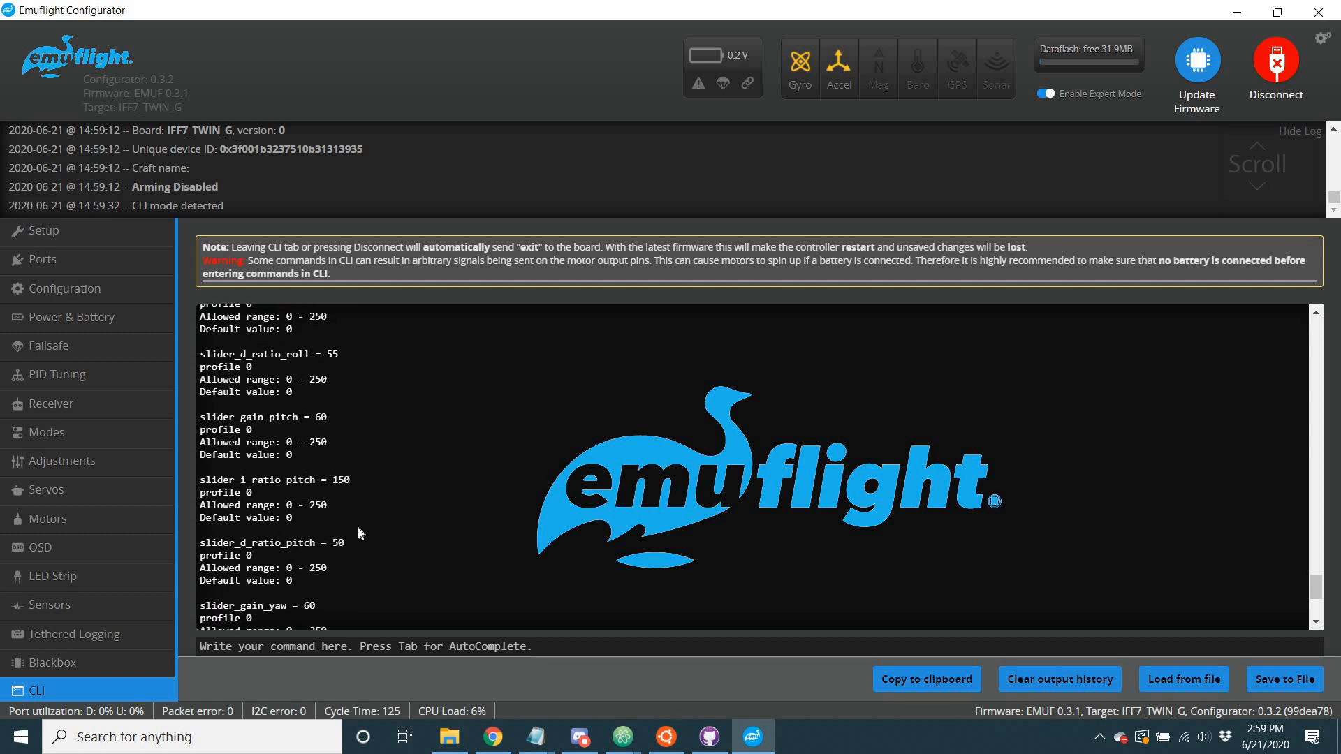
scroll(379, 461, "down", 3)
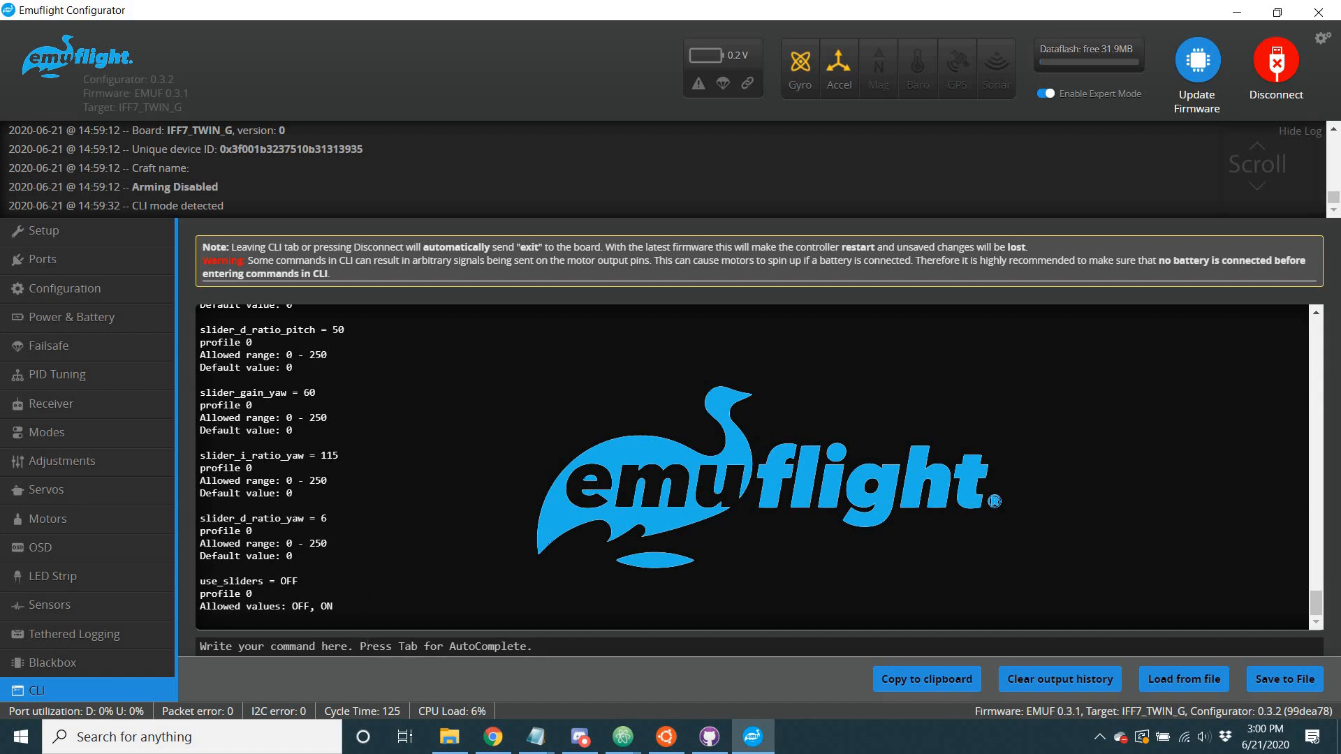
type("set ")
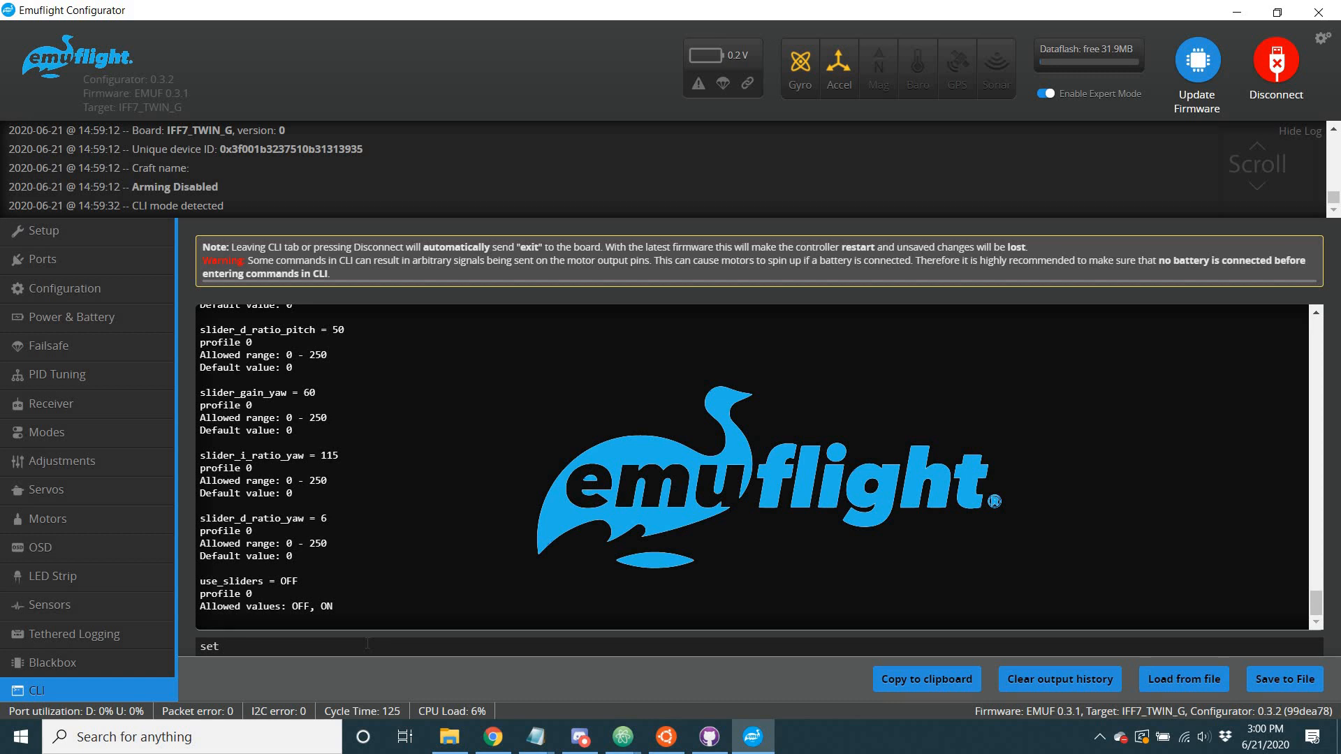
type("slider_gain_pitch = 90")
key("Return")
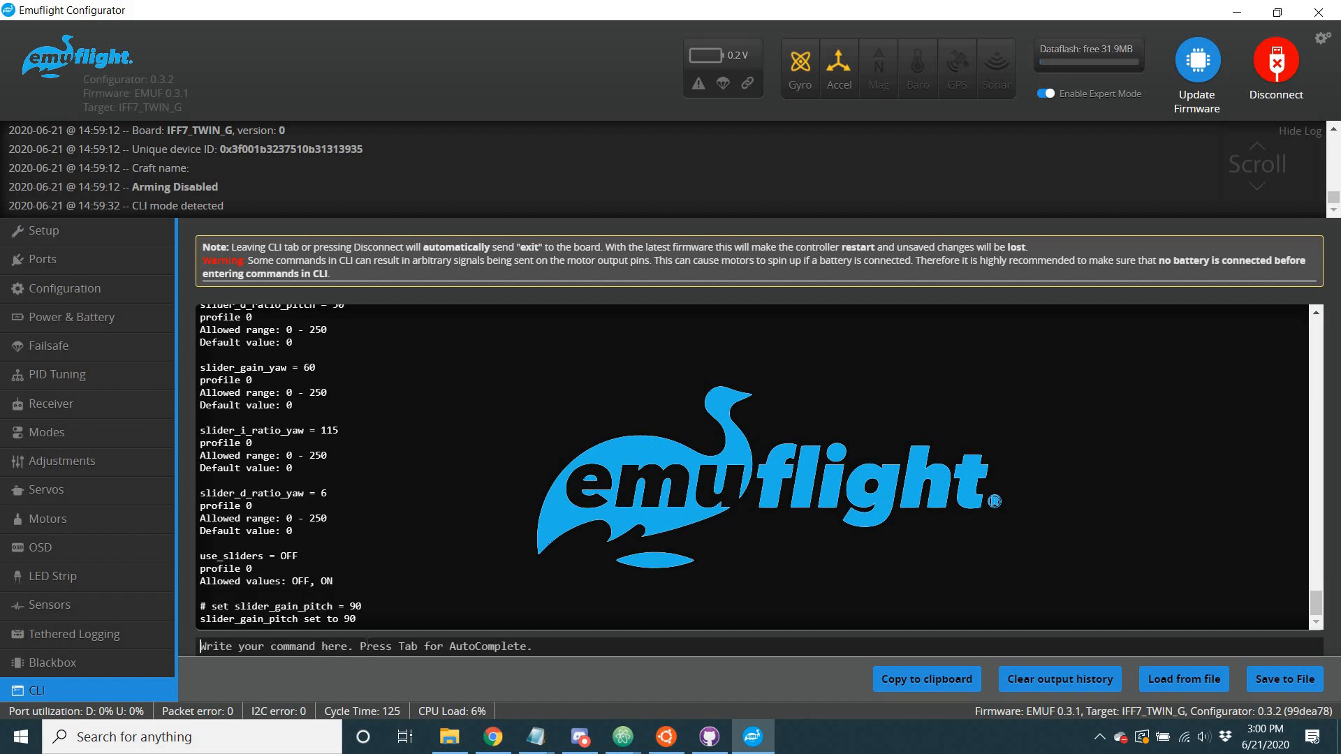
Save the CLI settings to the board with "save" and open the PID Tuning page to check the pitch PIDs.
type("save")
key("Return")
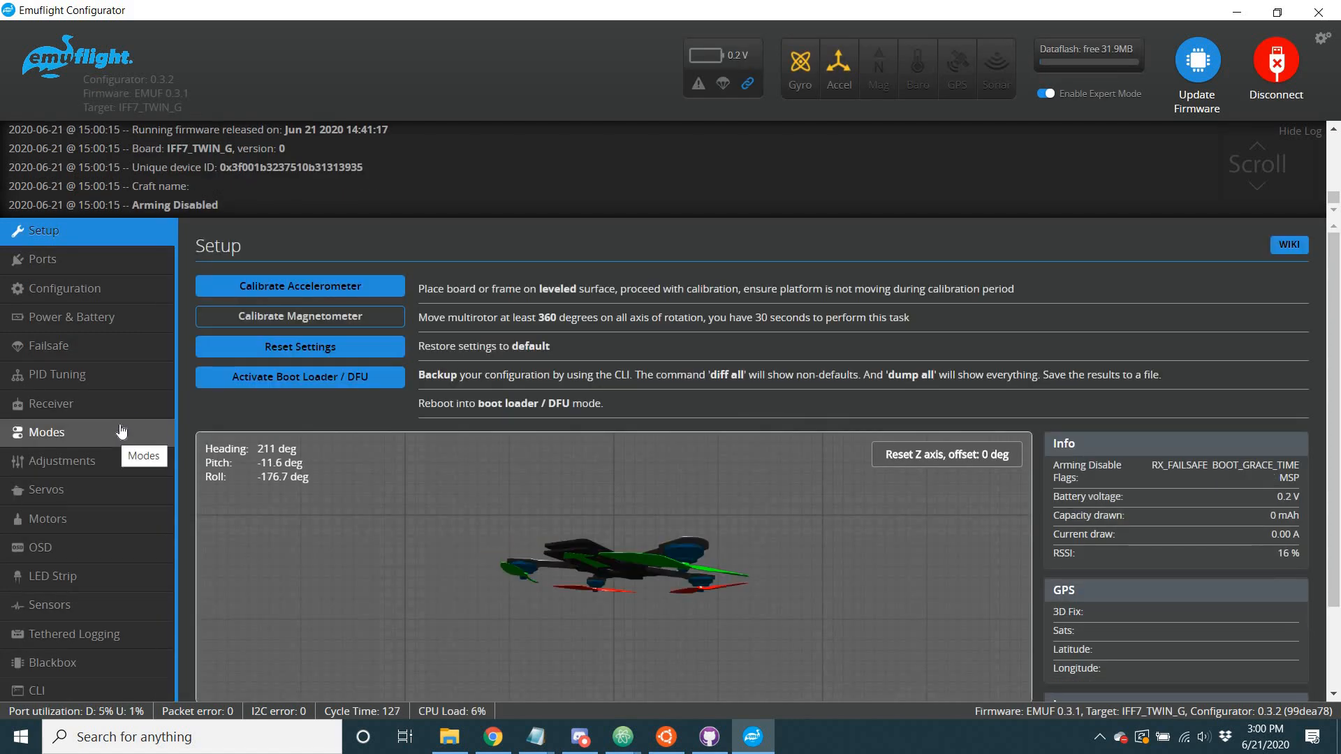
left_click(150, 385)
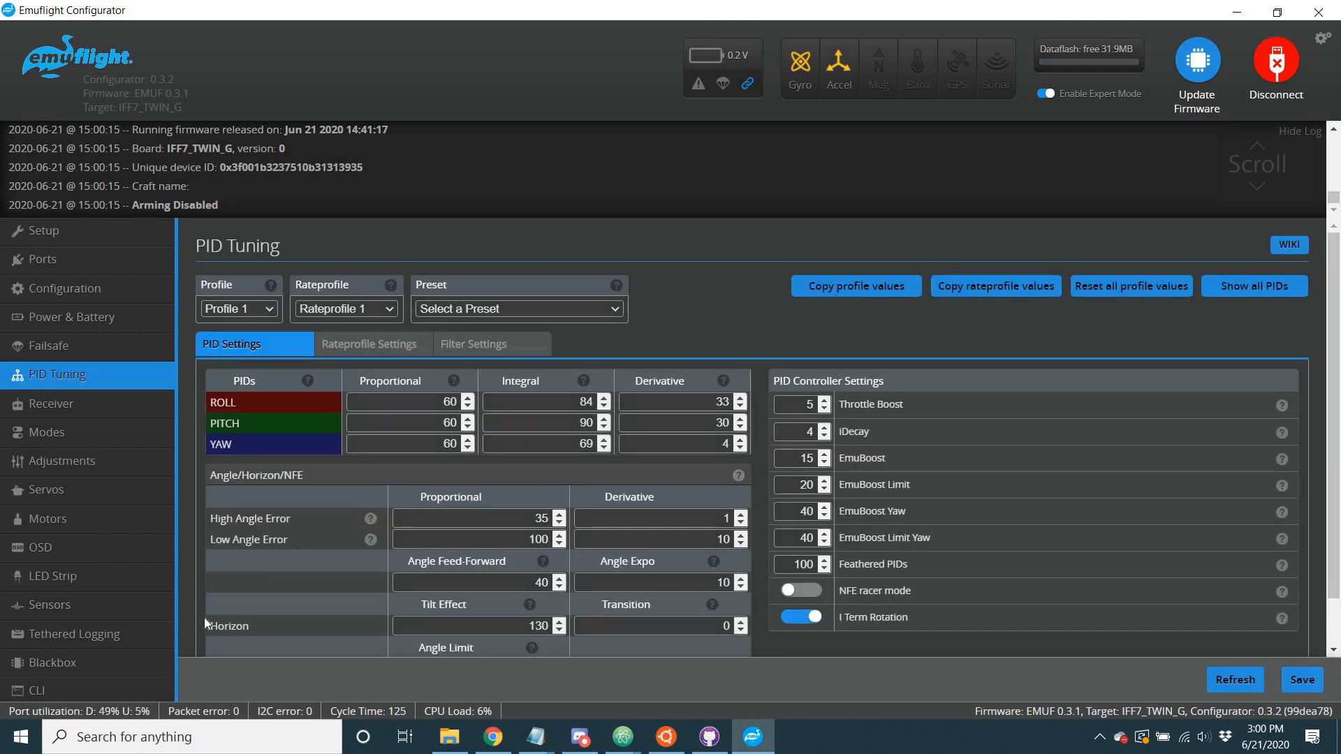
Return to the CLI, send the dummy command "k" several times, and list the slider parameters with "get slider".
left_click(136, 690)
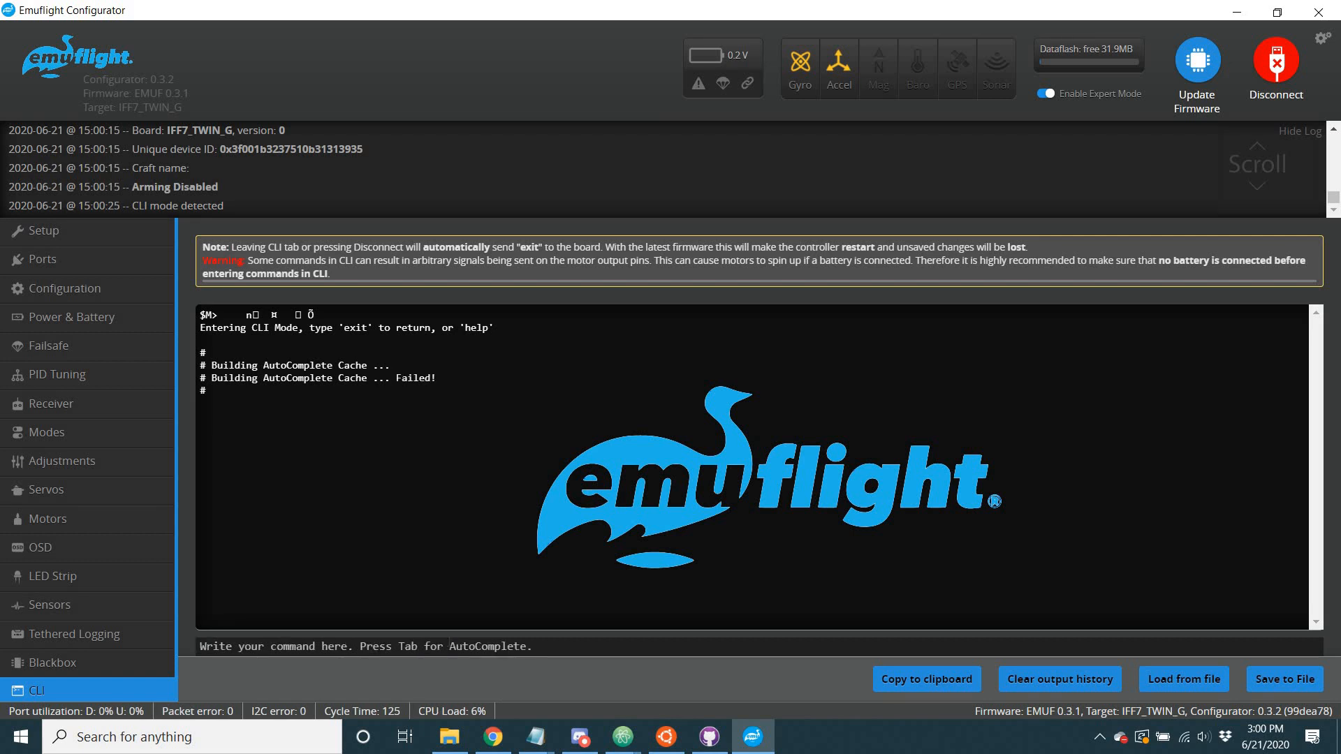
type("k")
key("Return")
type("k")
key("Return")
type("k")
key("Return")
type("k")
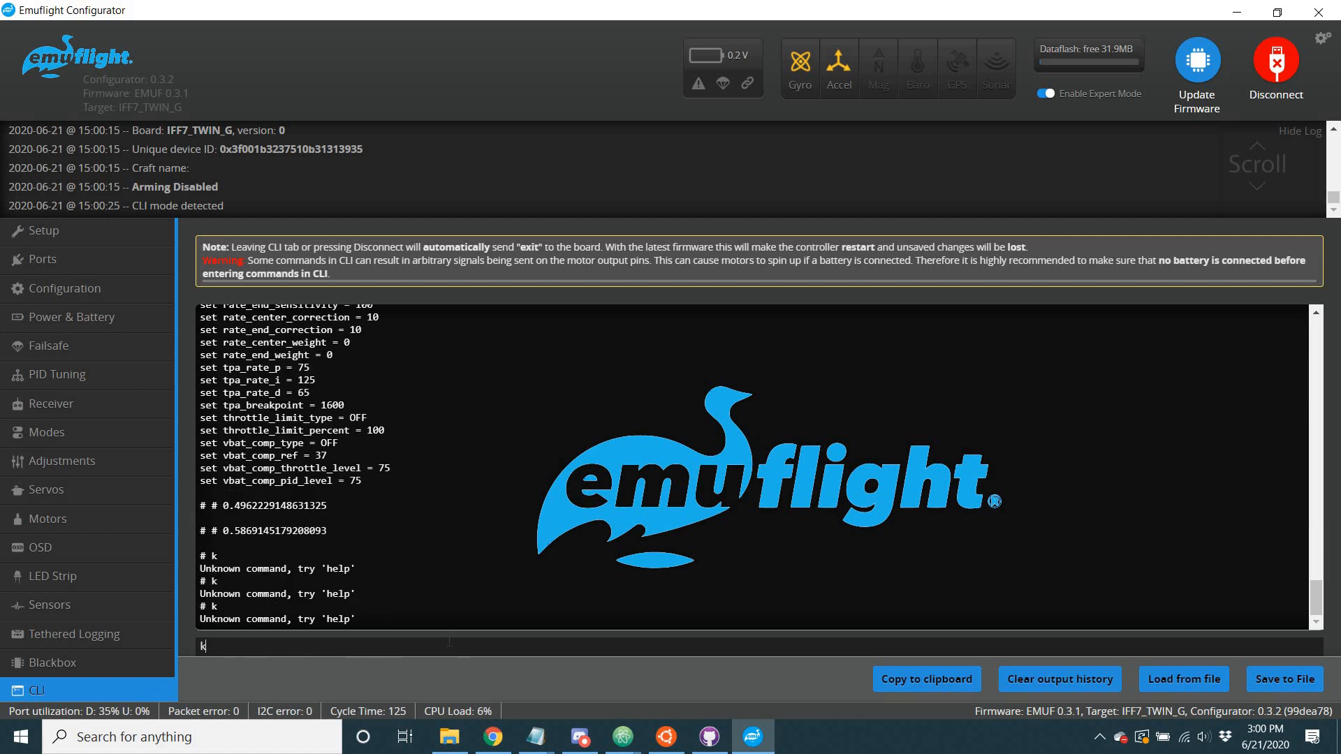
key("Return")
type("k")
key("Return")
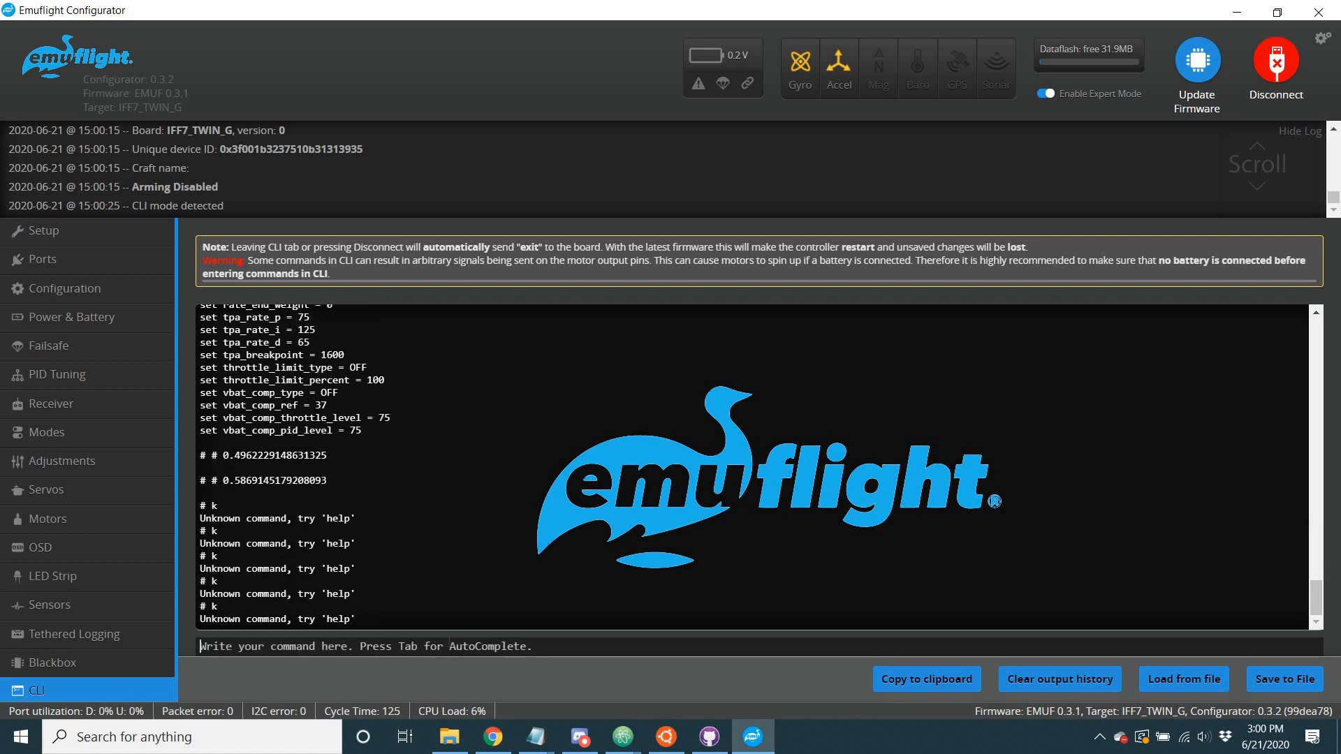
type("get slider")
key("Return")
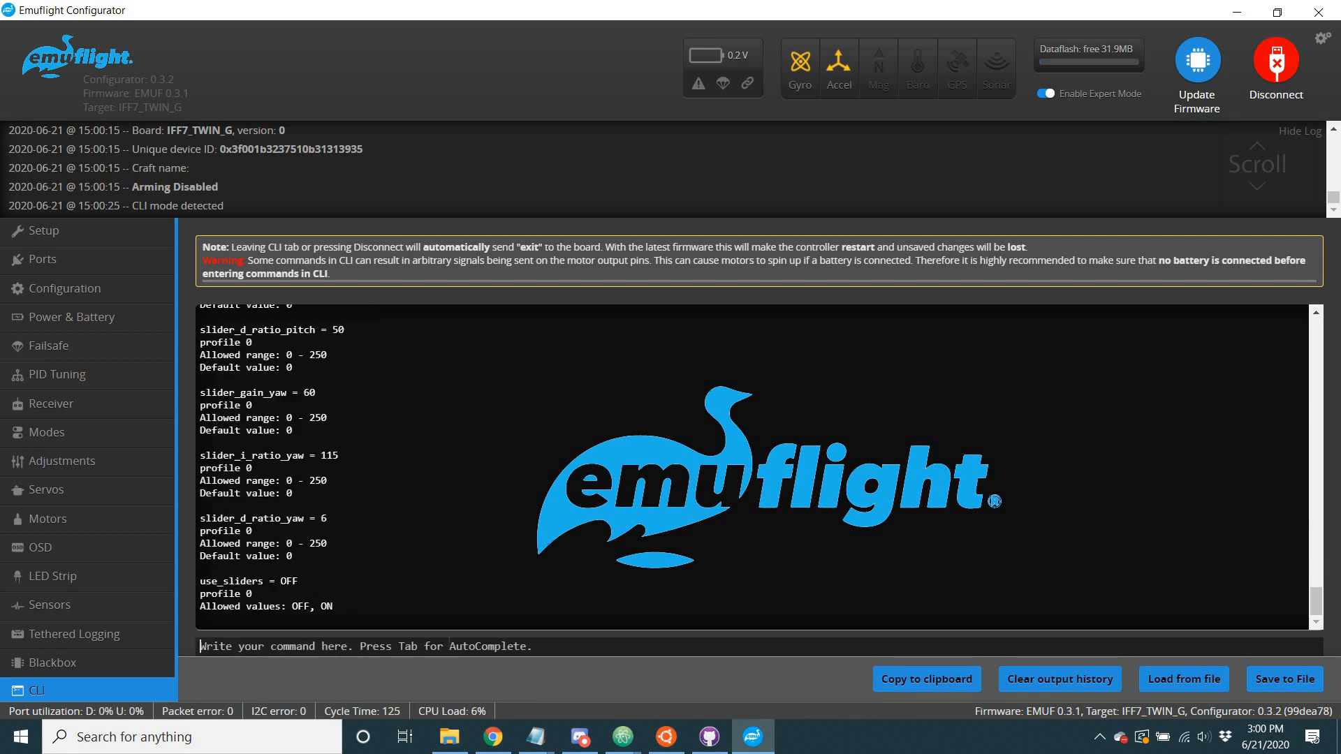
Try to enable the sliders by running "get use_sliders = ON".
type("get use_")
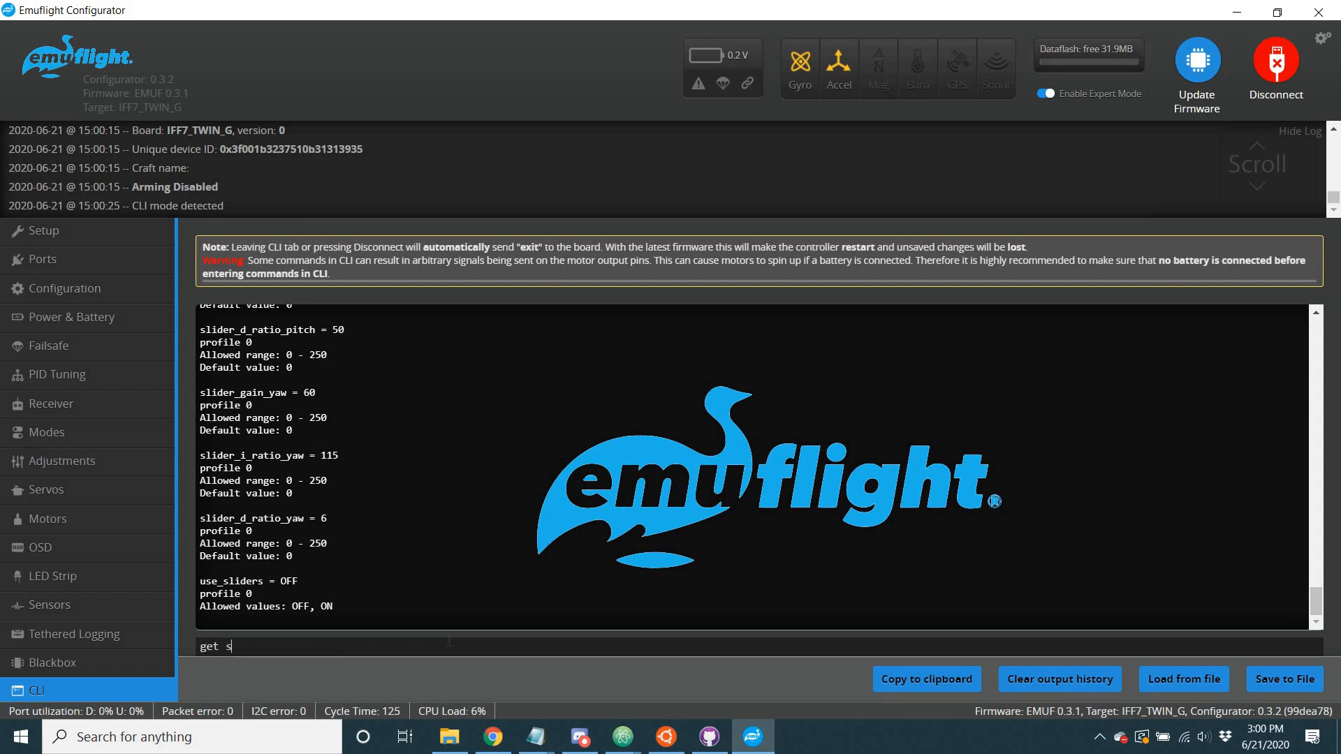
type("sliders =")
key("BackSpace")
type("= ON")
key("Return")
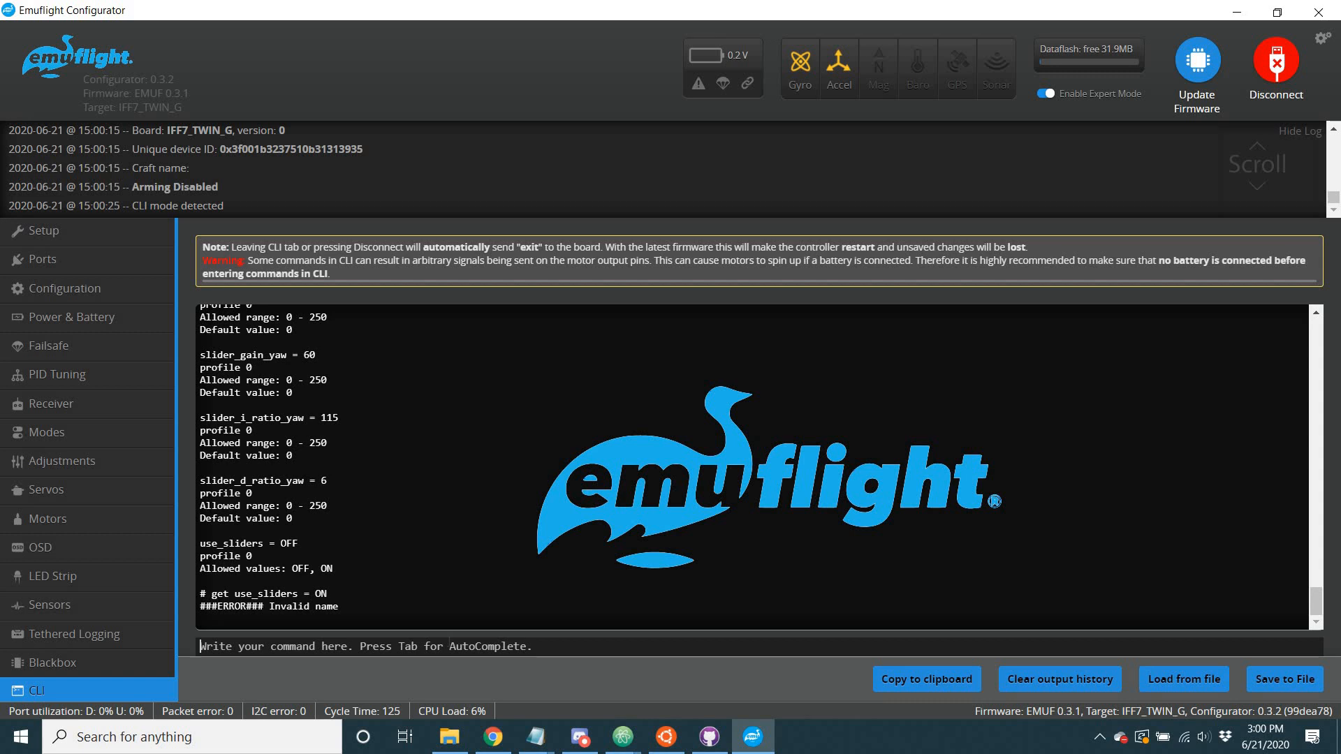
Enable the sliders for the profile by running "set use_sliders = on".
type("set ")
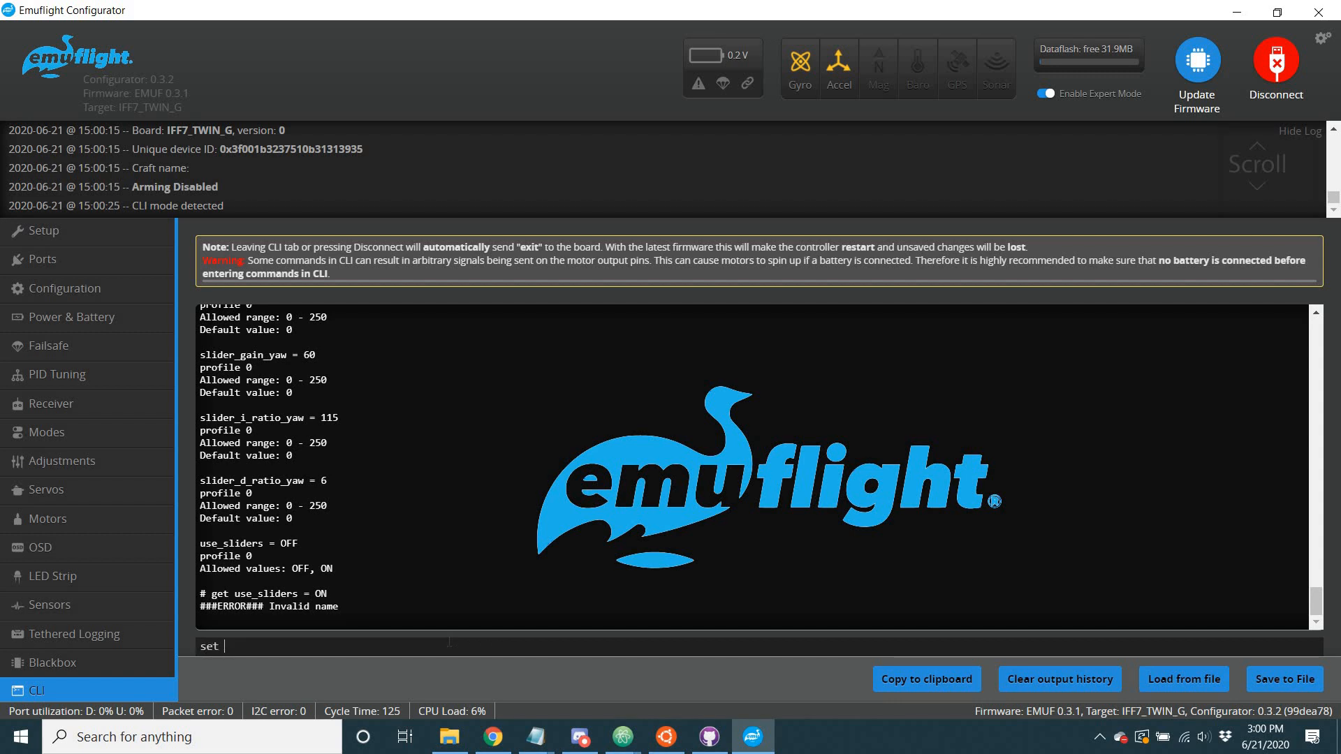
type("use_sliders = on")
key("Return")
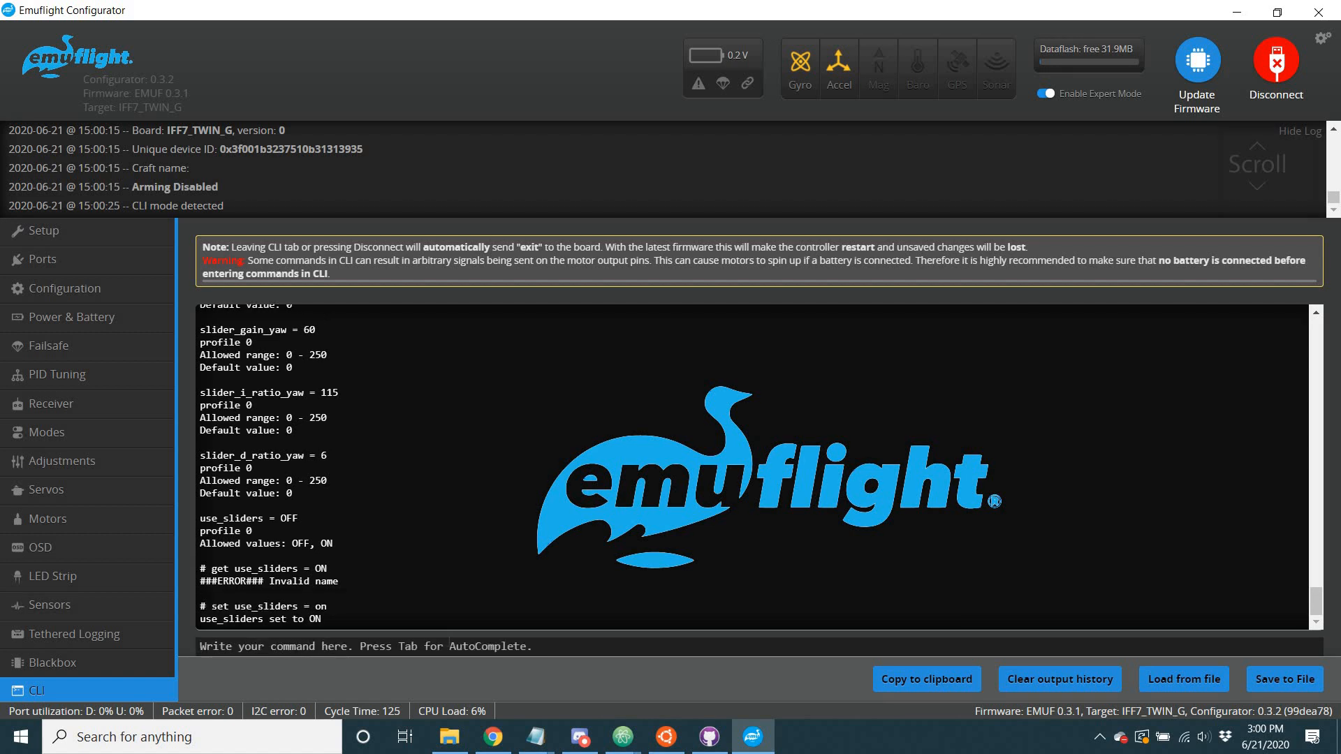
type("set use")
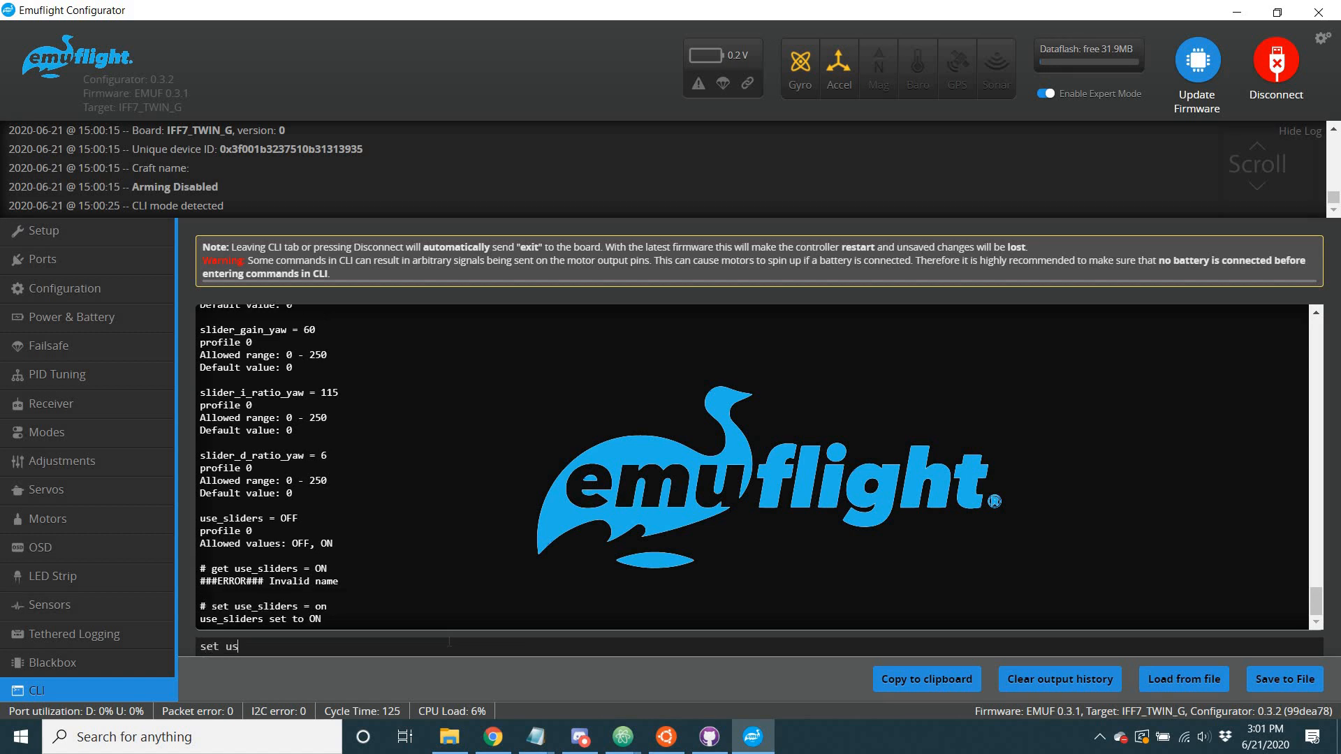
key("BackSpace")
key("BackSpace")
key("BackSpace")
type("slider_gain_pitch")
type("90")
key("Return")
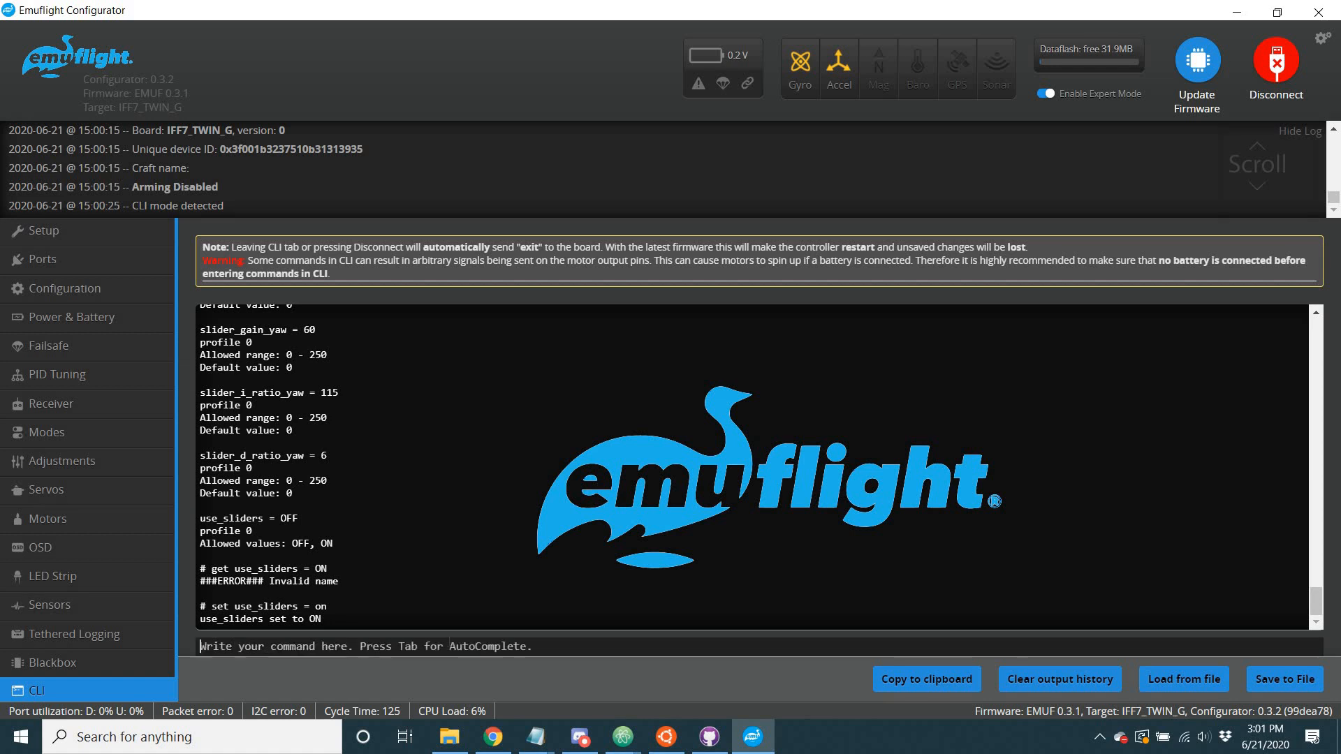
Save the CLI settings with "save" and check the pitch proportional and yaw derivative values on the PID Tuning page.
type("save")
key("Return")
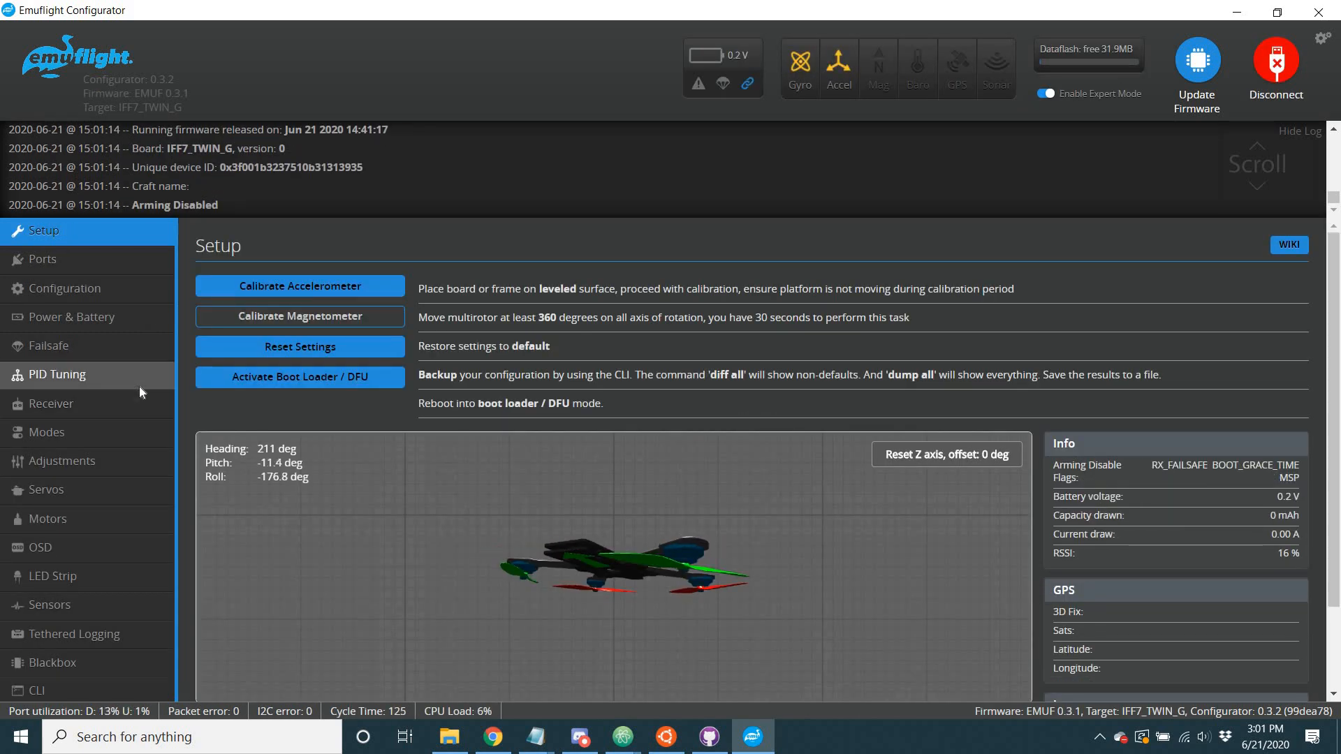
left_click(140, 389)
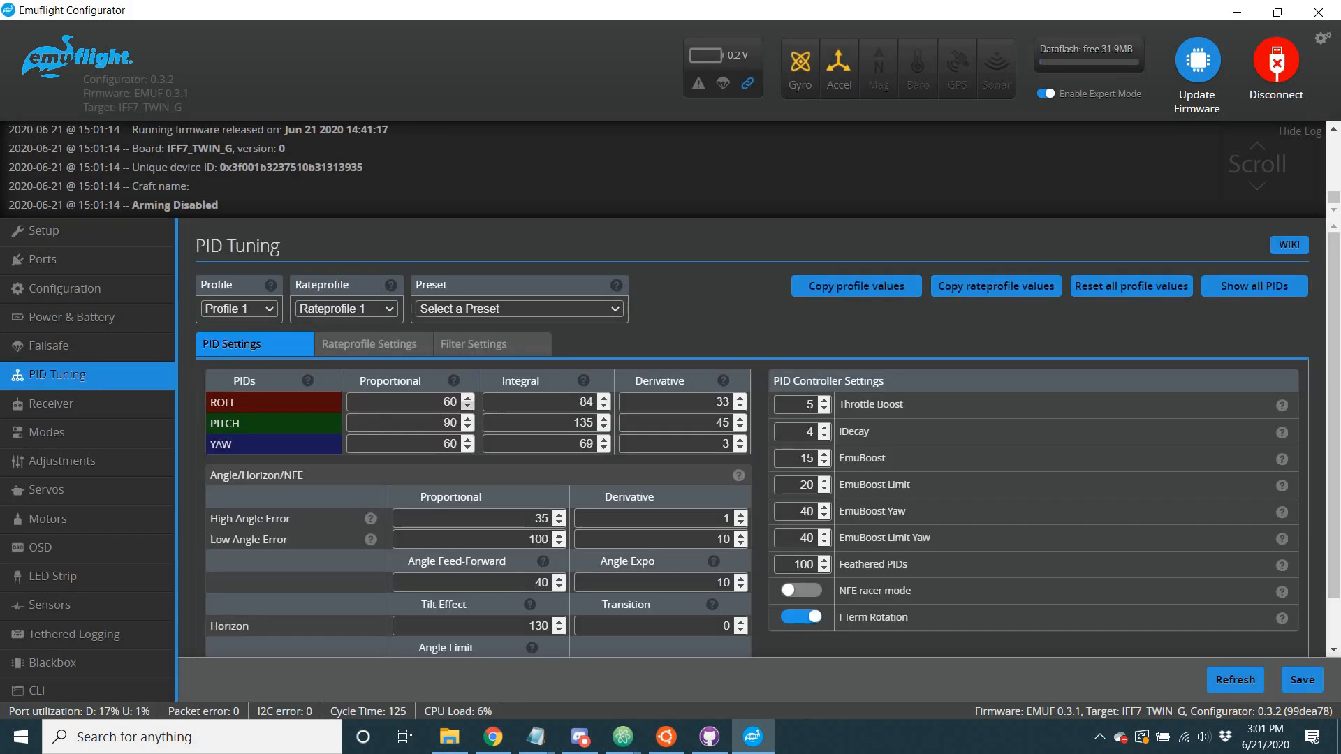
double_click(450, 422)
left_click(442, 422)
left_click(434, 386)
double_click(724, 444)
left_click(722, 443)
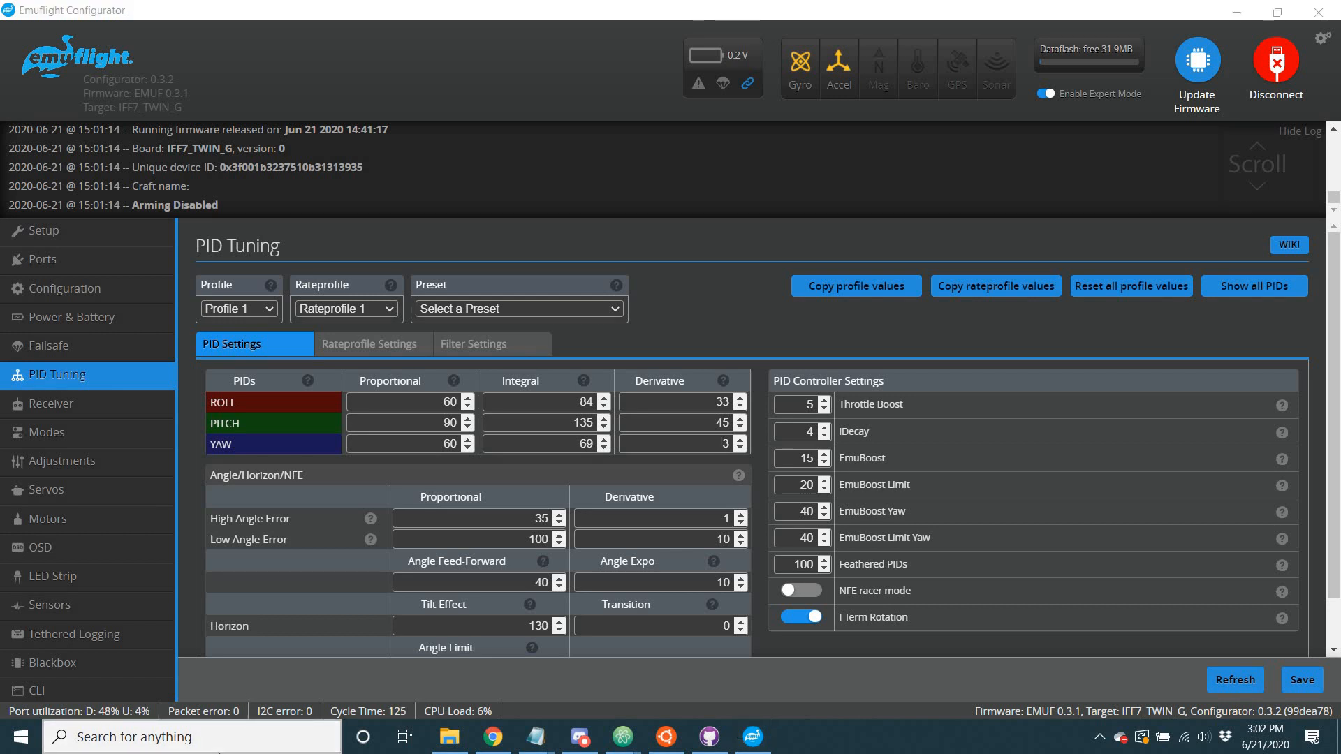
Switch to Calculator, divide 5 by 60, and examine the decimal digits of the result.
left_click(221, 751)
type("cal")
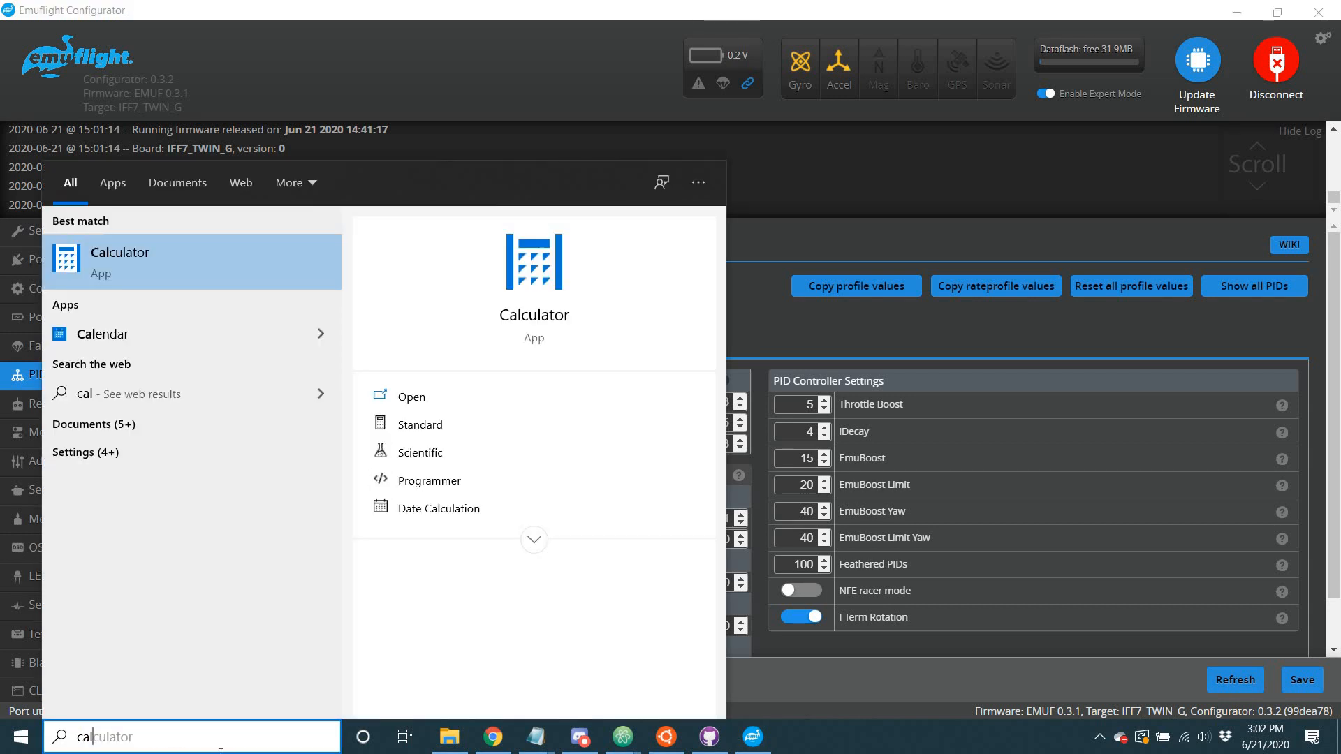
left_click(568, 268)
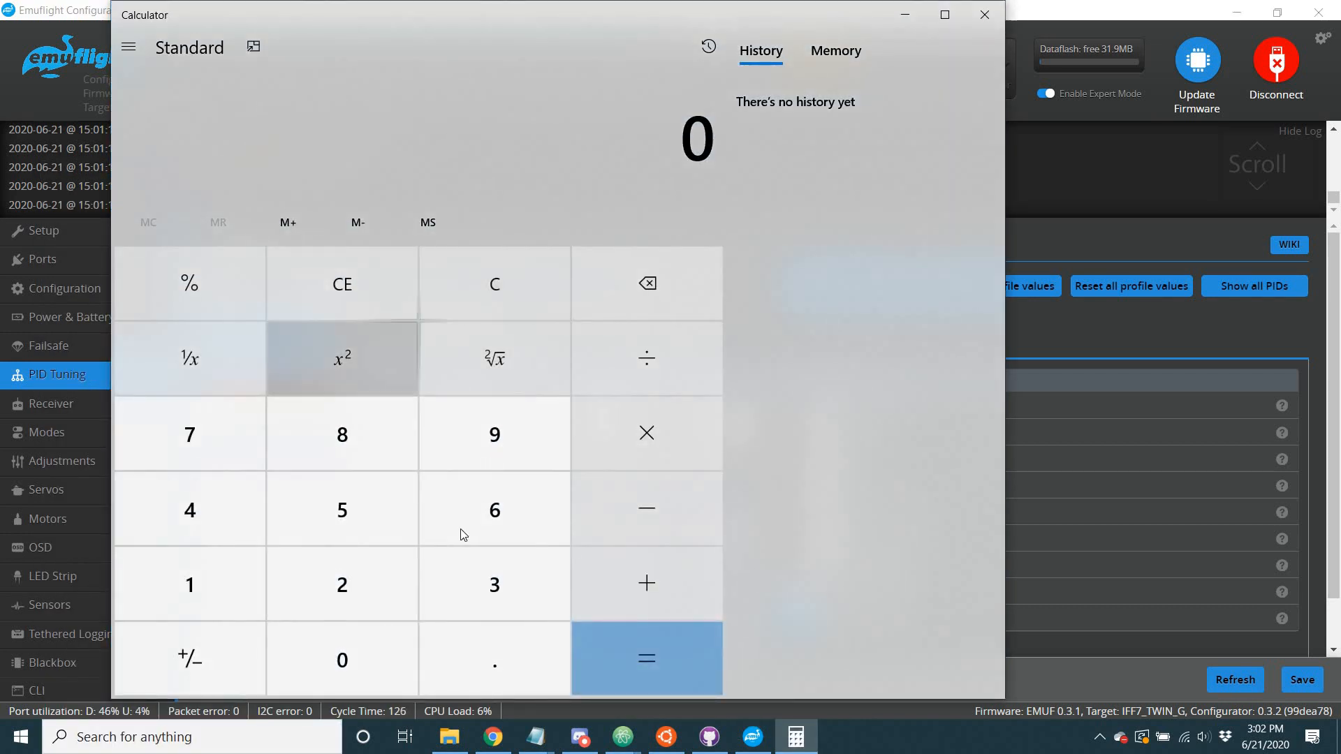
left_click(340, 497)
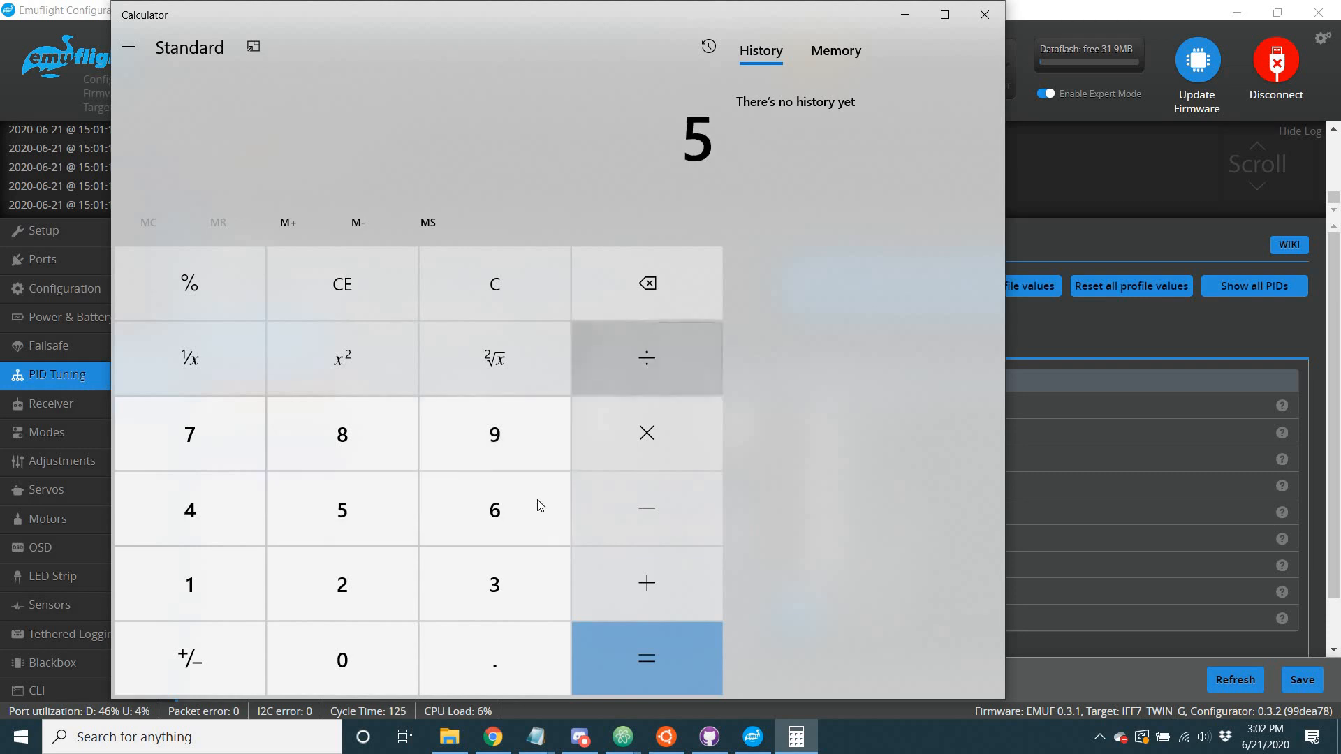
key("slash")
type("60")
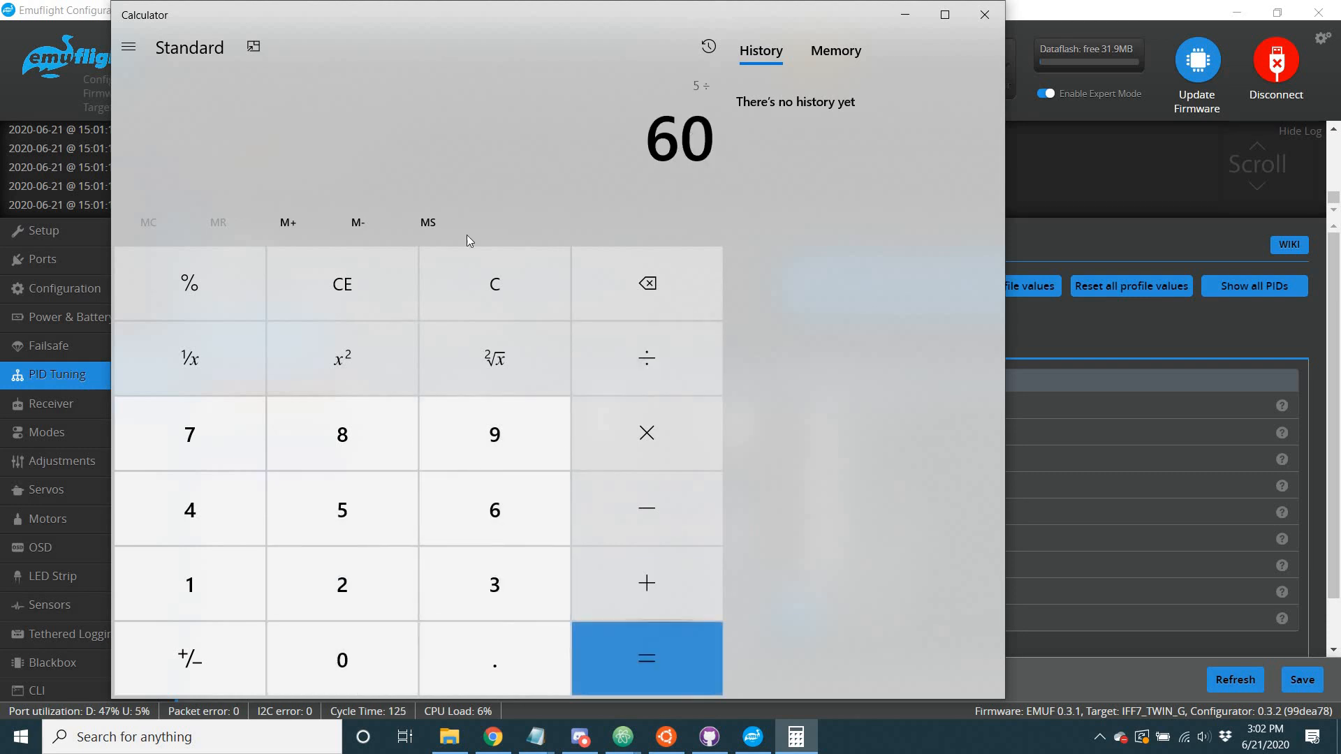
key("Return")
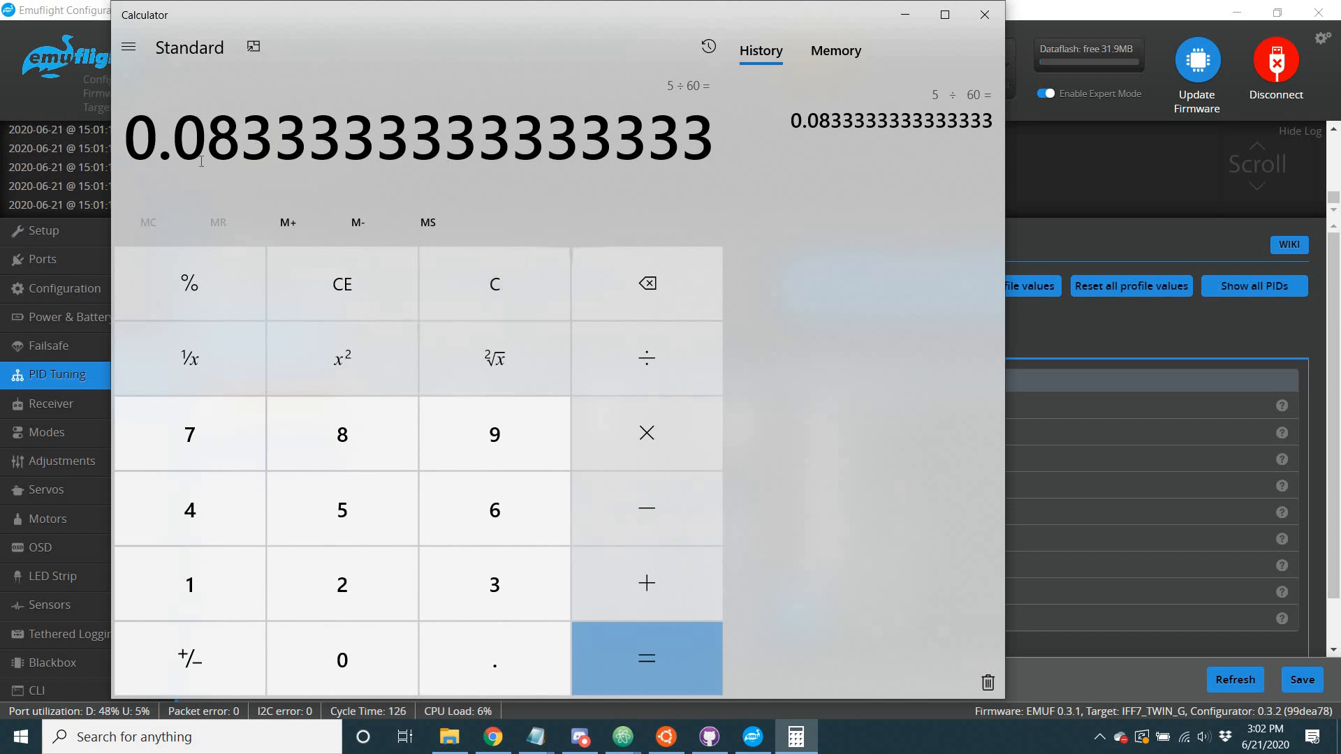
left_click_drag(240, 133, 512, 133)
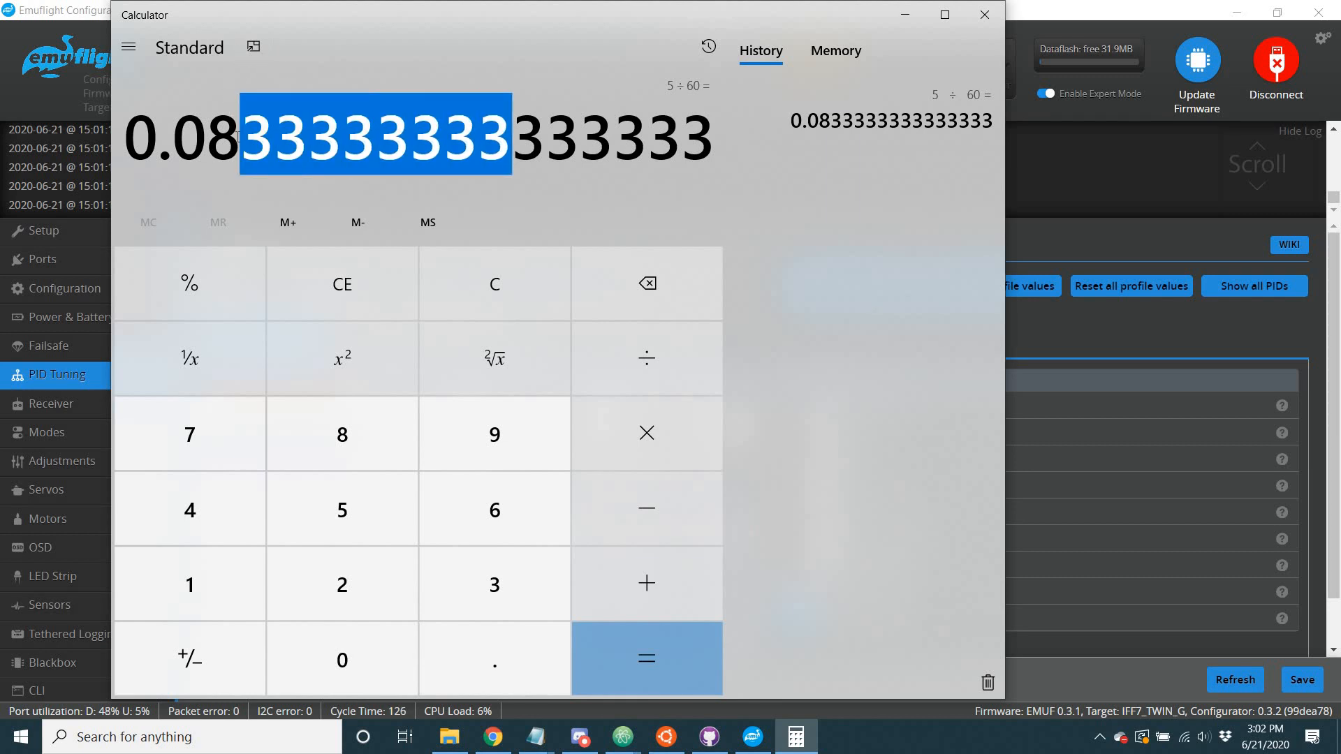
left_click_drag(238, 137, 181, 129)
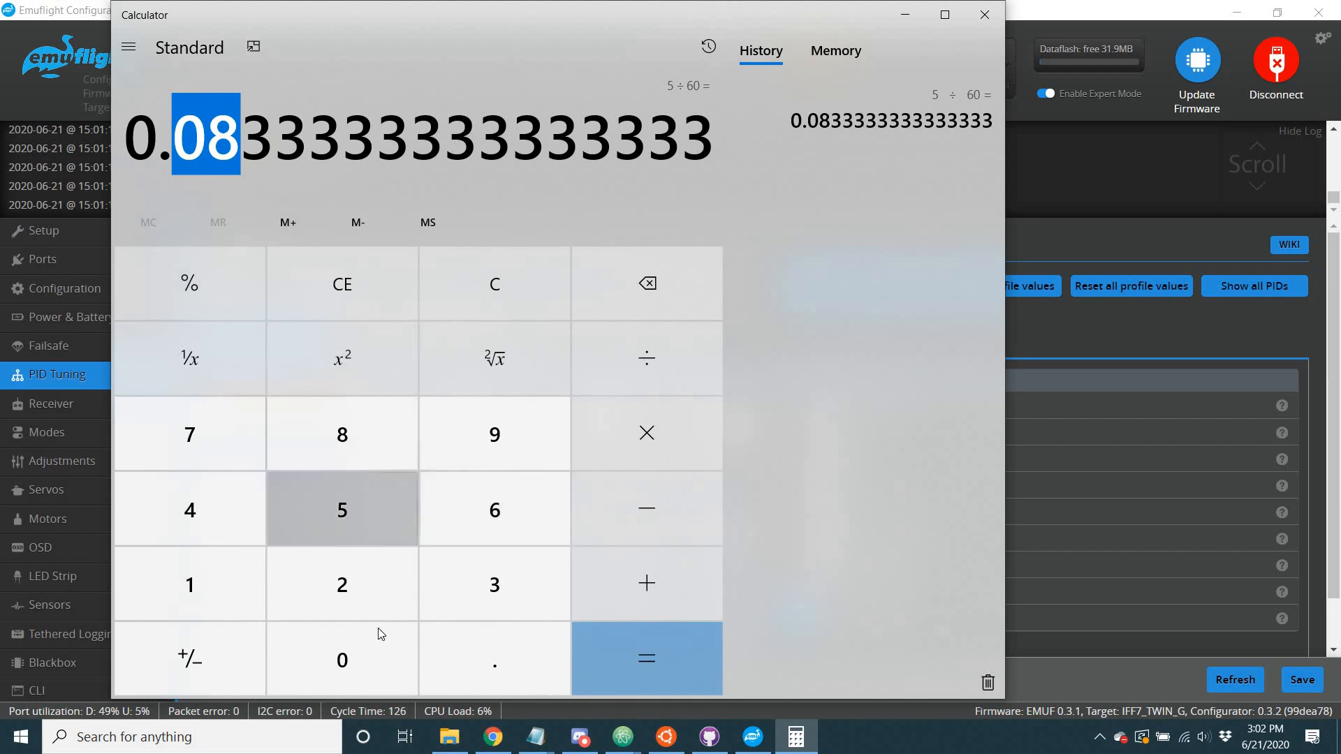
Multiply 0.08 by 60 to check the rounded yaw D ratio, and return to the PID Tuning page in EmuFlight Configurator.
type(".")
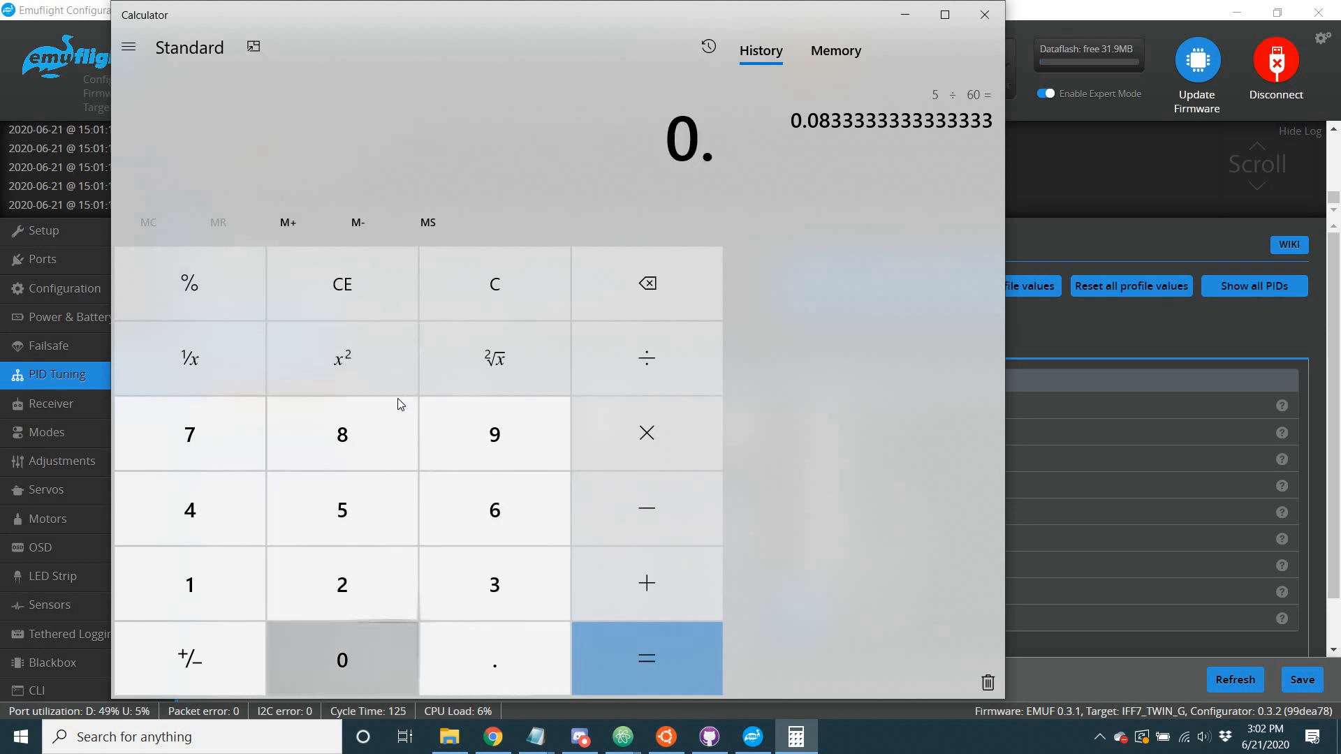
type("08*60")
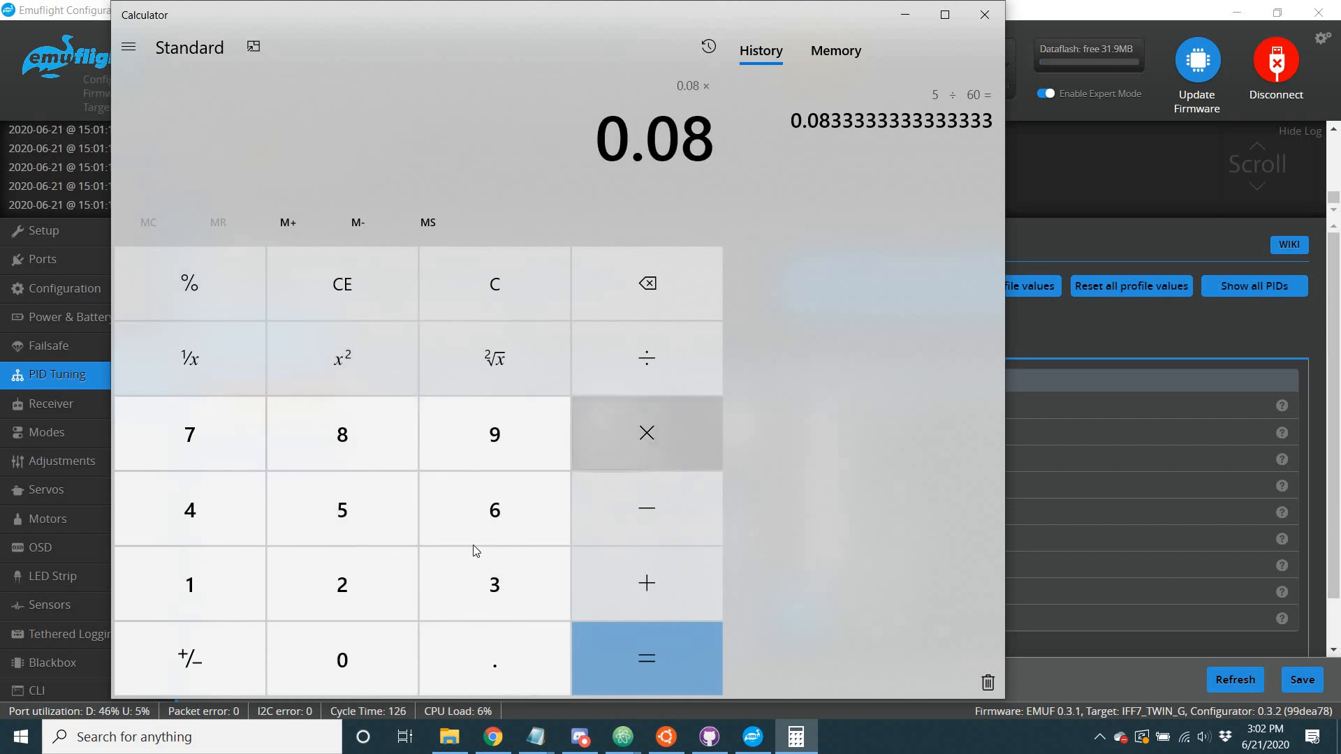
left_click(707, 681)
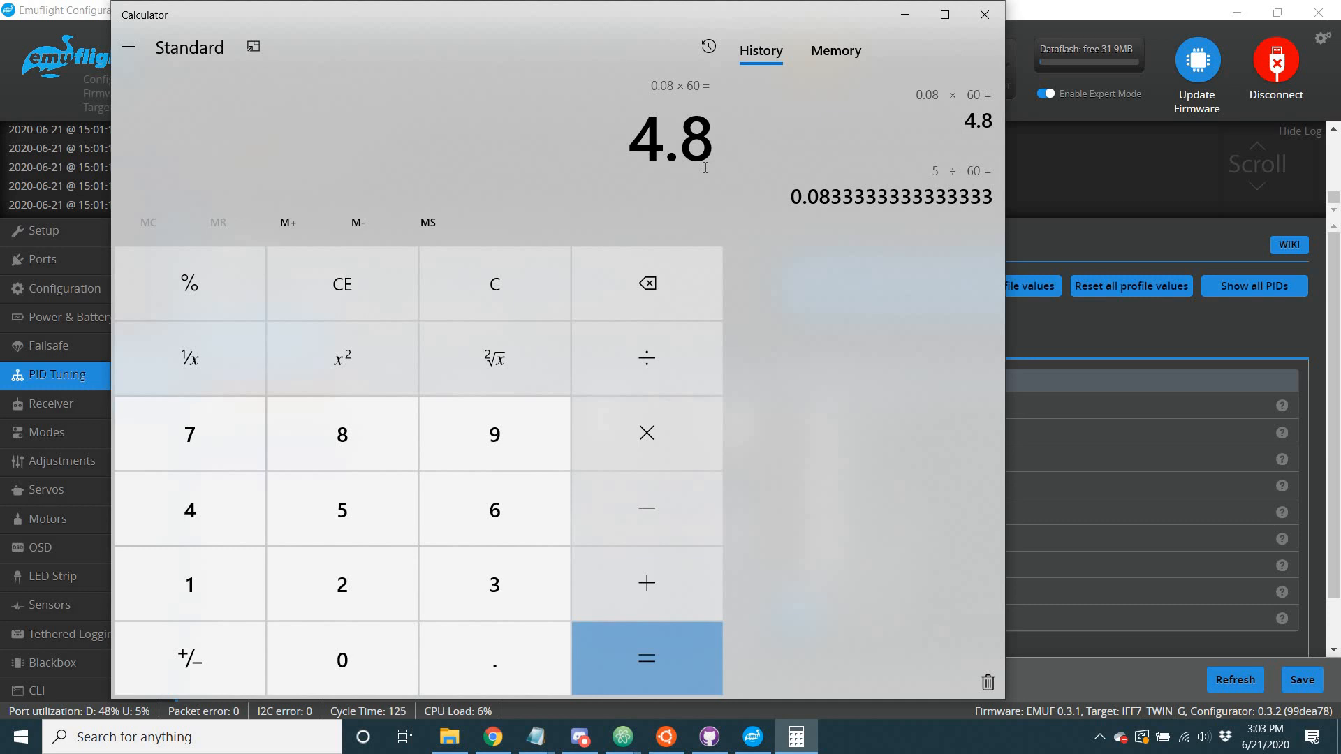
key("alt+Tab")
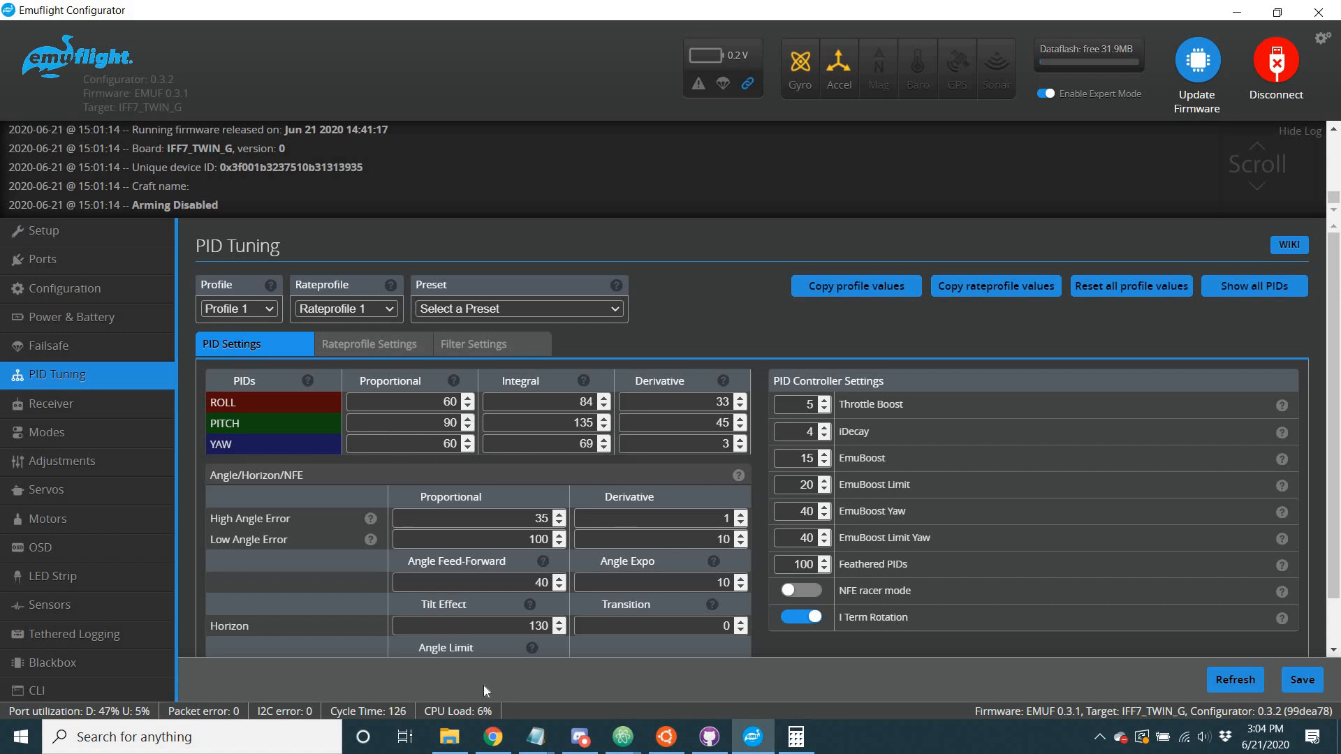
mouse_move(794, 733)
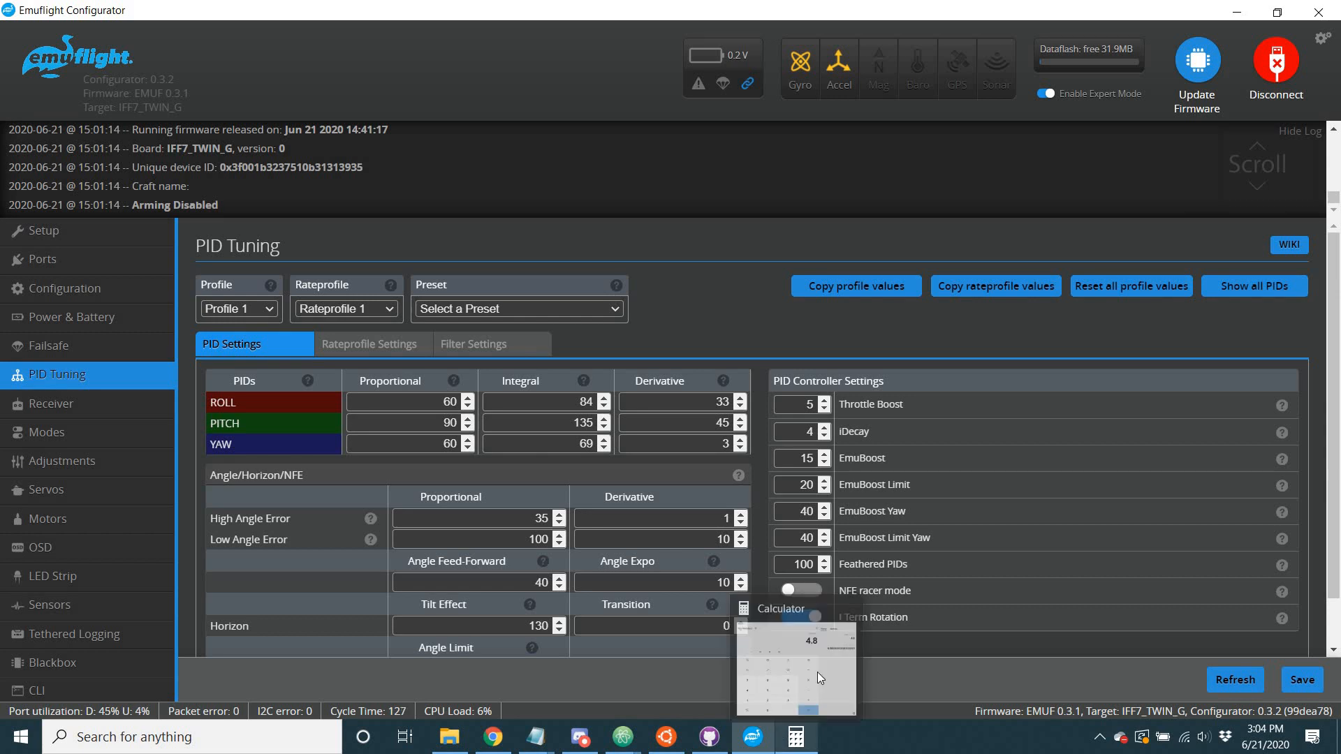
left_click(818, 672)
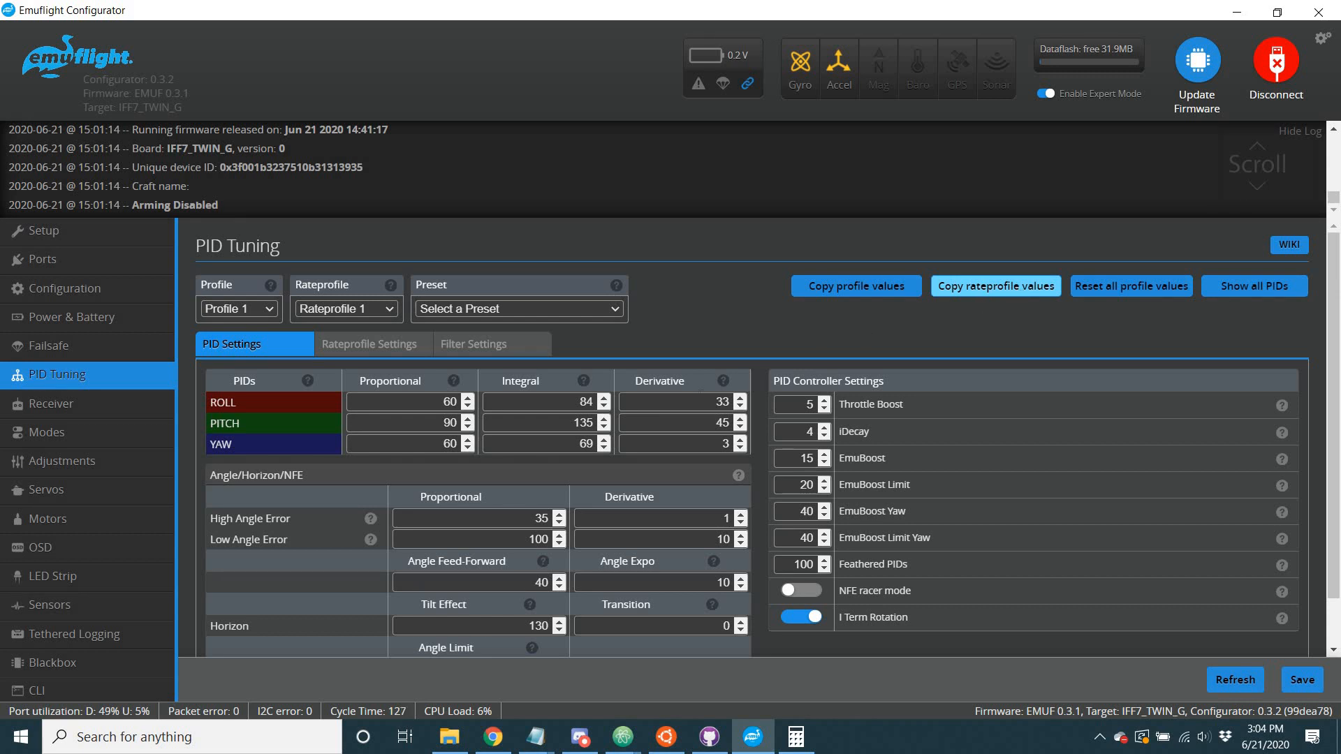
Try stepping the roll axis's proportional and integral values, bringing the integral back down by the same two steps.
left_click(469, 402)
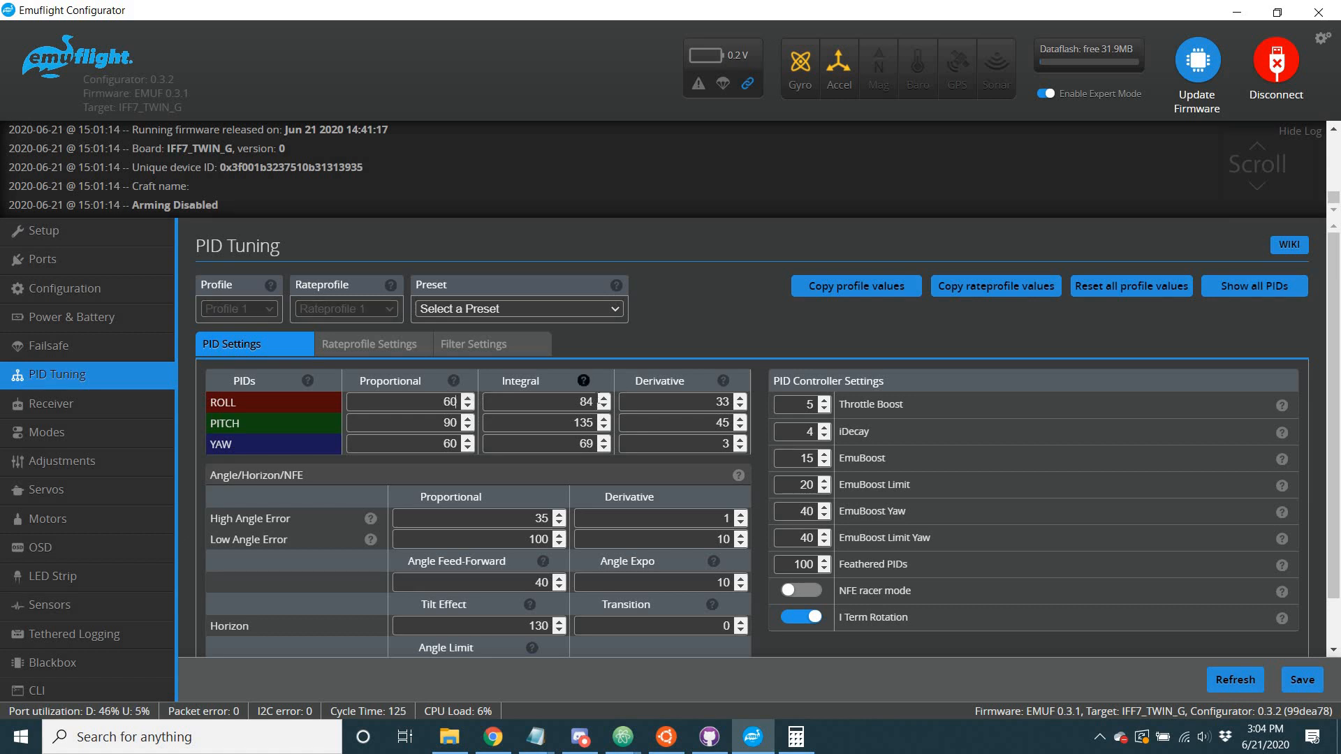
left_click(603, 398)
left_click(604, 398)
left_click(604, 406)
left_click(604, 406)
Open the CLI and run "get sliders" to check the use_sliders state for the current profile.
left_click(88, 687)
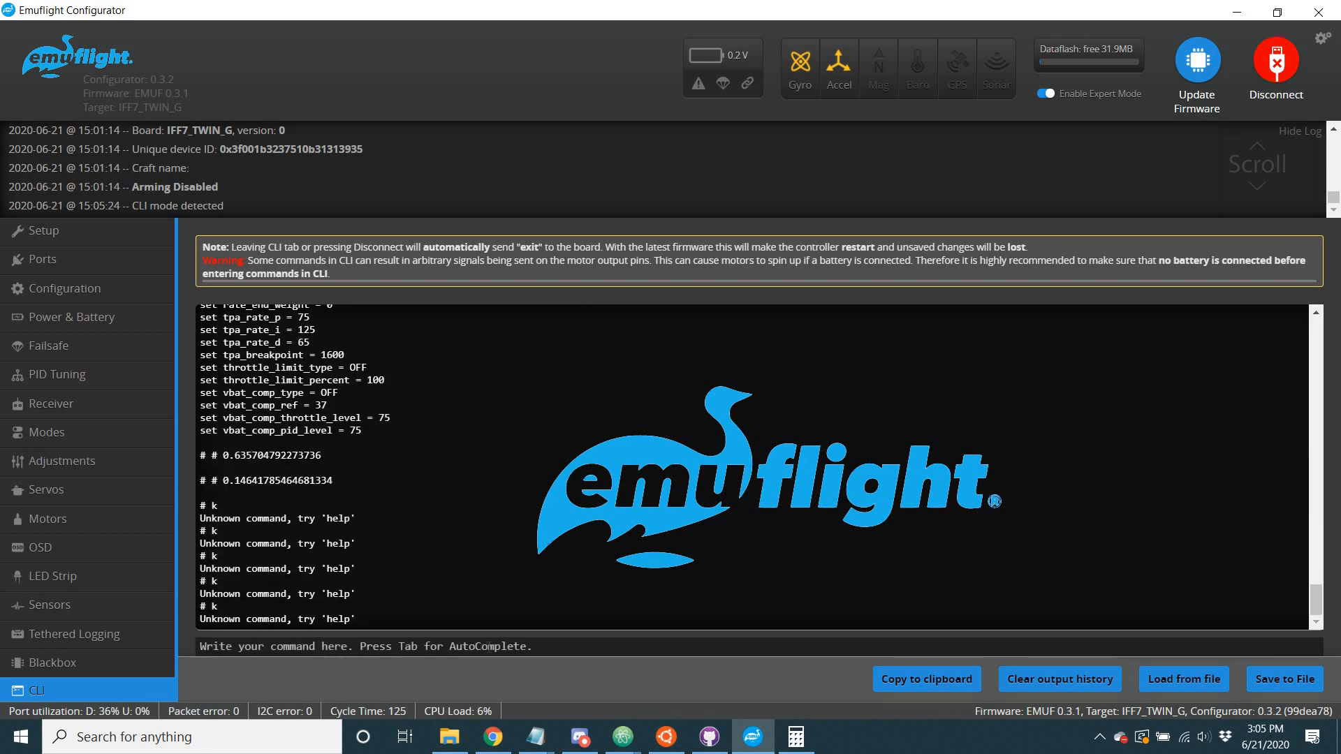
type("get sliders")
key("Return")
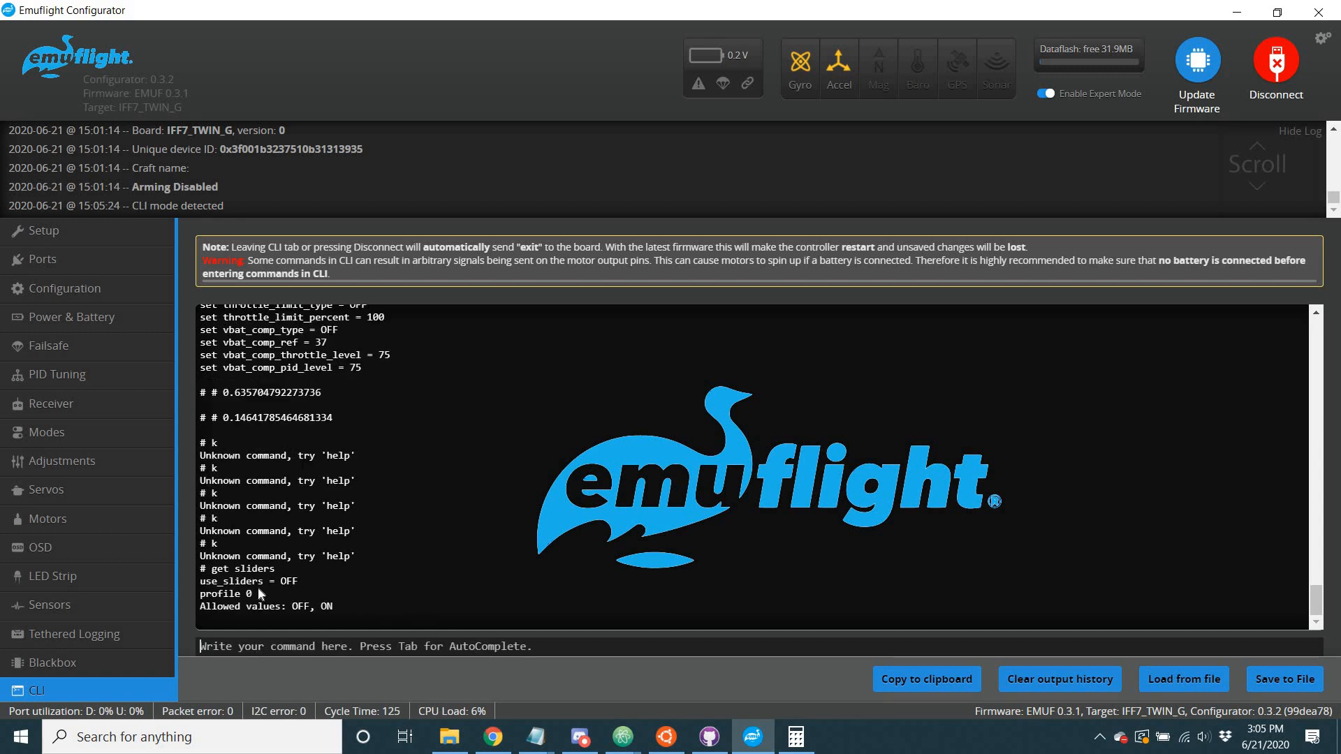
left_click_drag(201, 581, 333, 580)
left_click(357, 586)
Repeat the "get sliders" query in the CLI and list every slider parameter with "get slider".
type("ge")
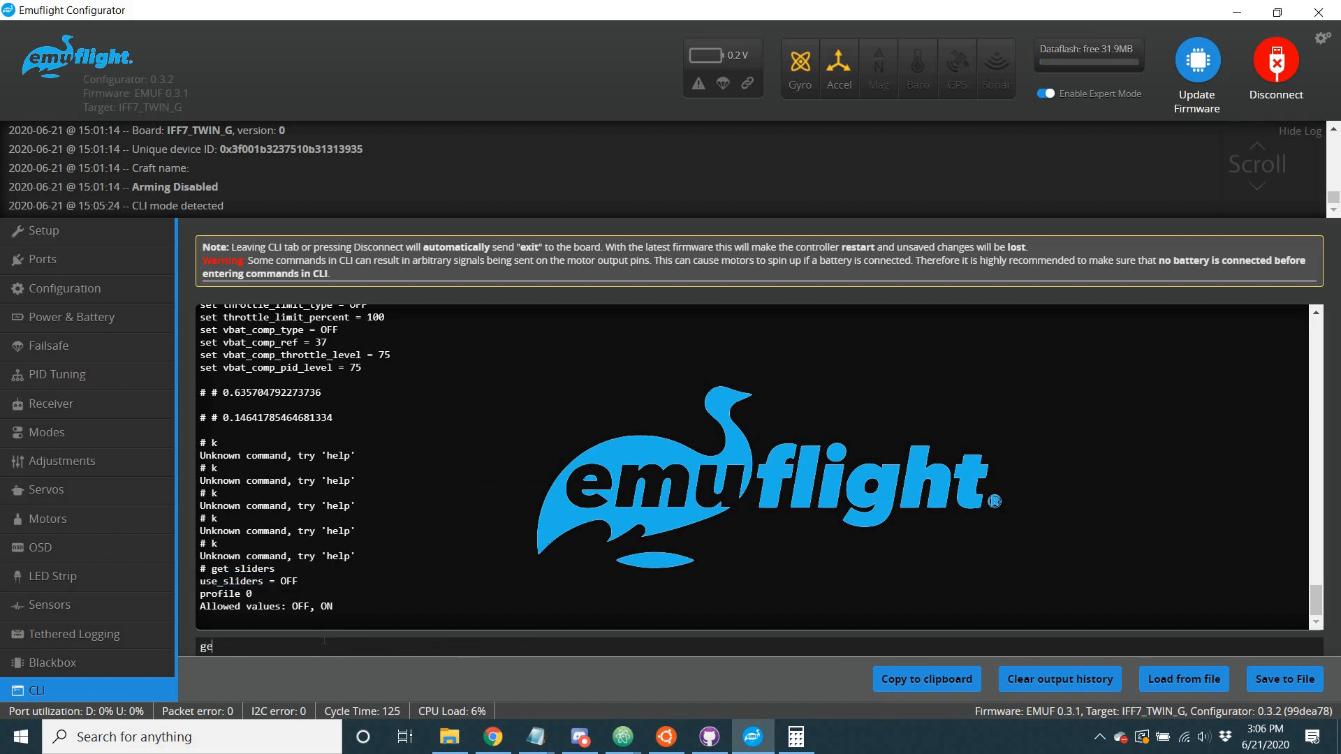
type("t sliders")
key("Return")
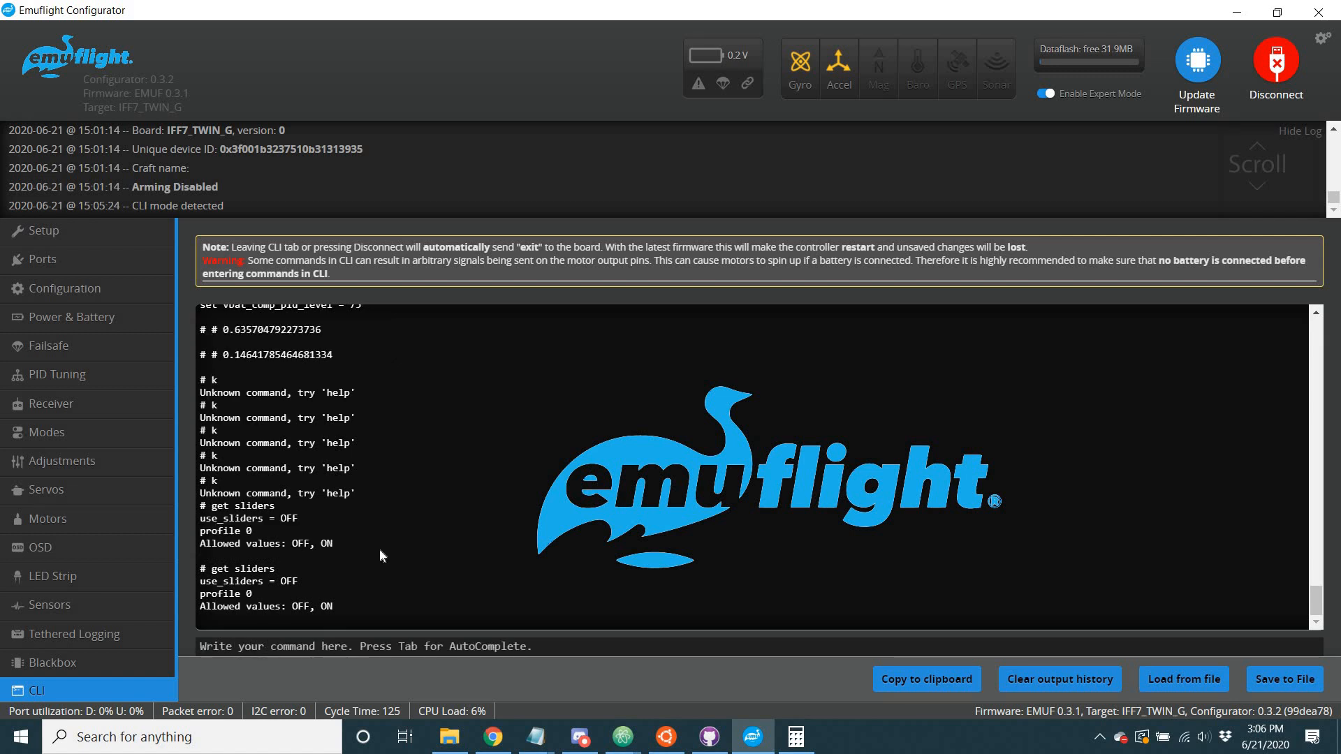
type("get slider")
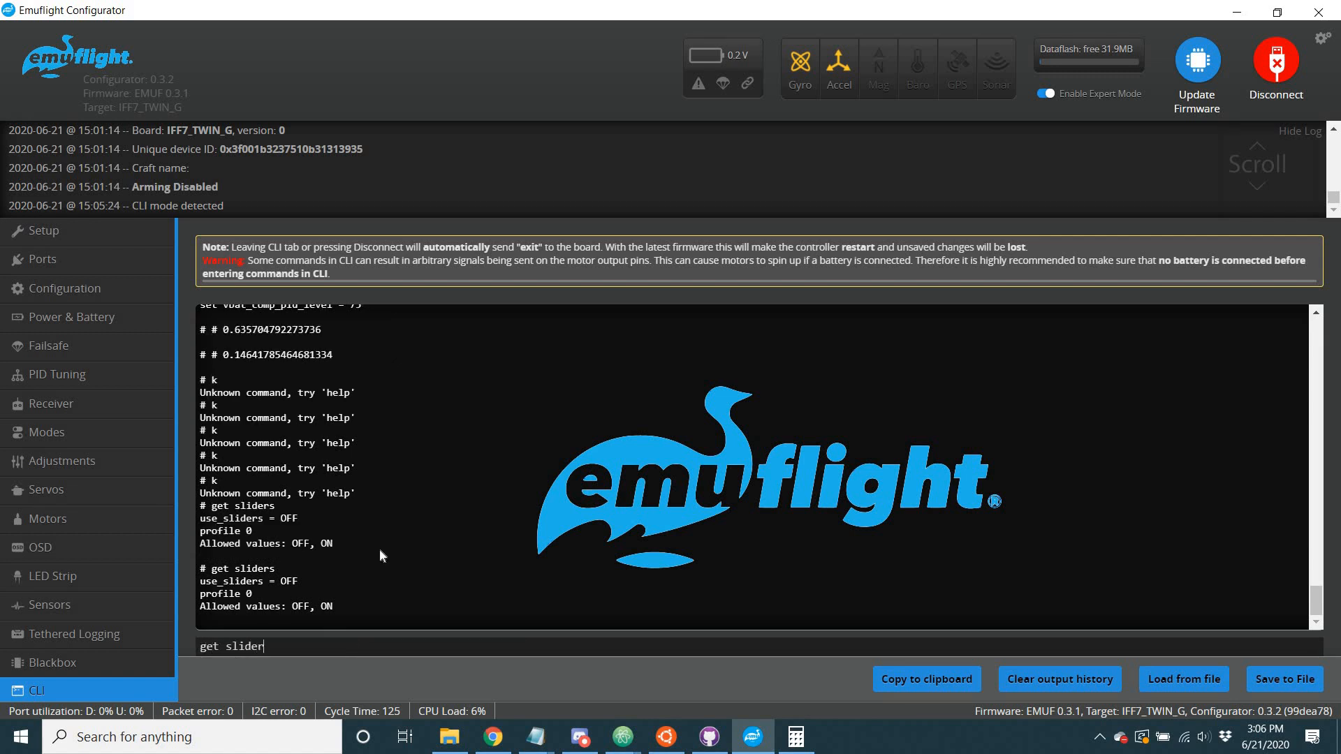
key("Return")
Examine the listed slider gain, I ratio and D ratio values for roll, pitch and yaw, and the use_sliders setting.
scroll(296, 514, "up", 4)
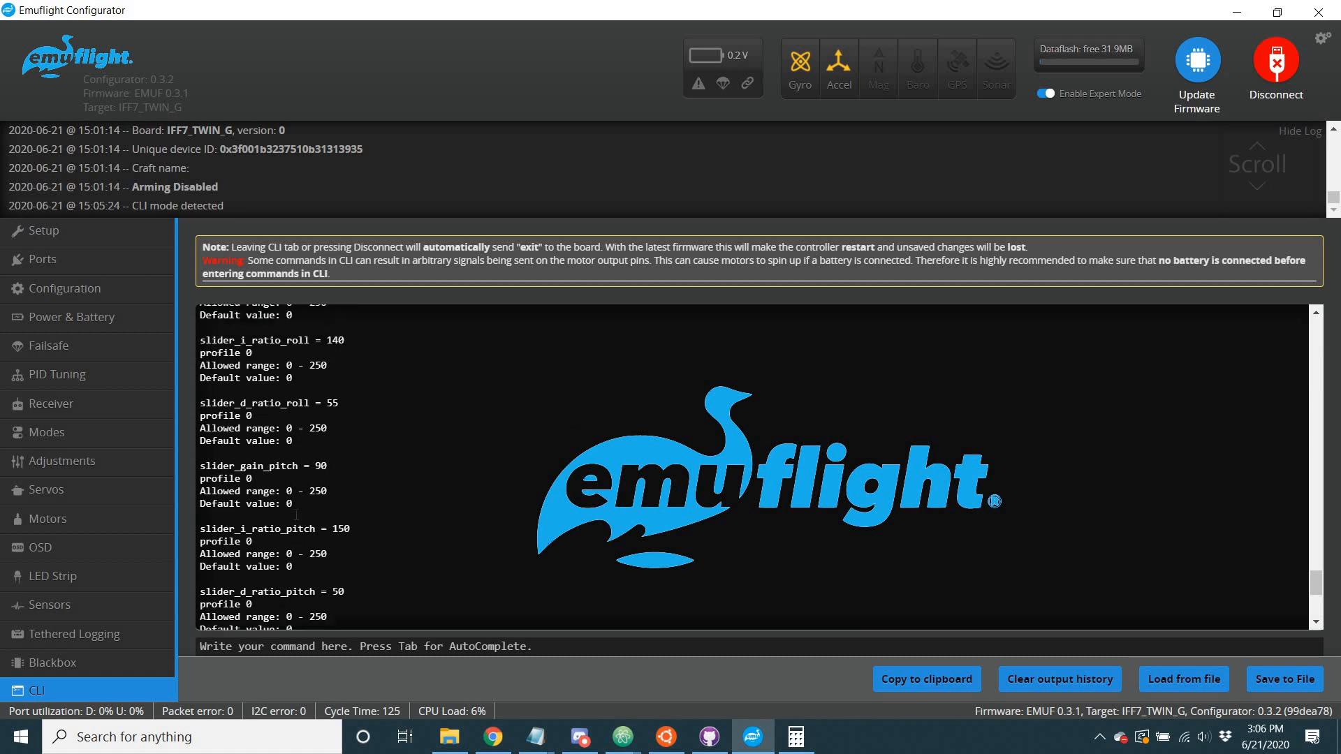
scroll(297, 514, "up", 3)
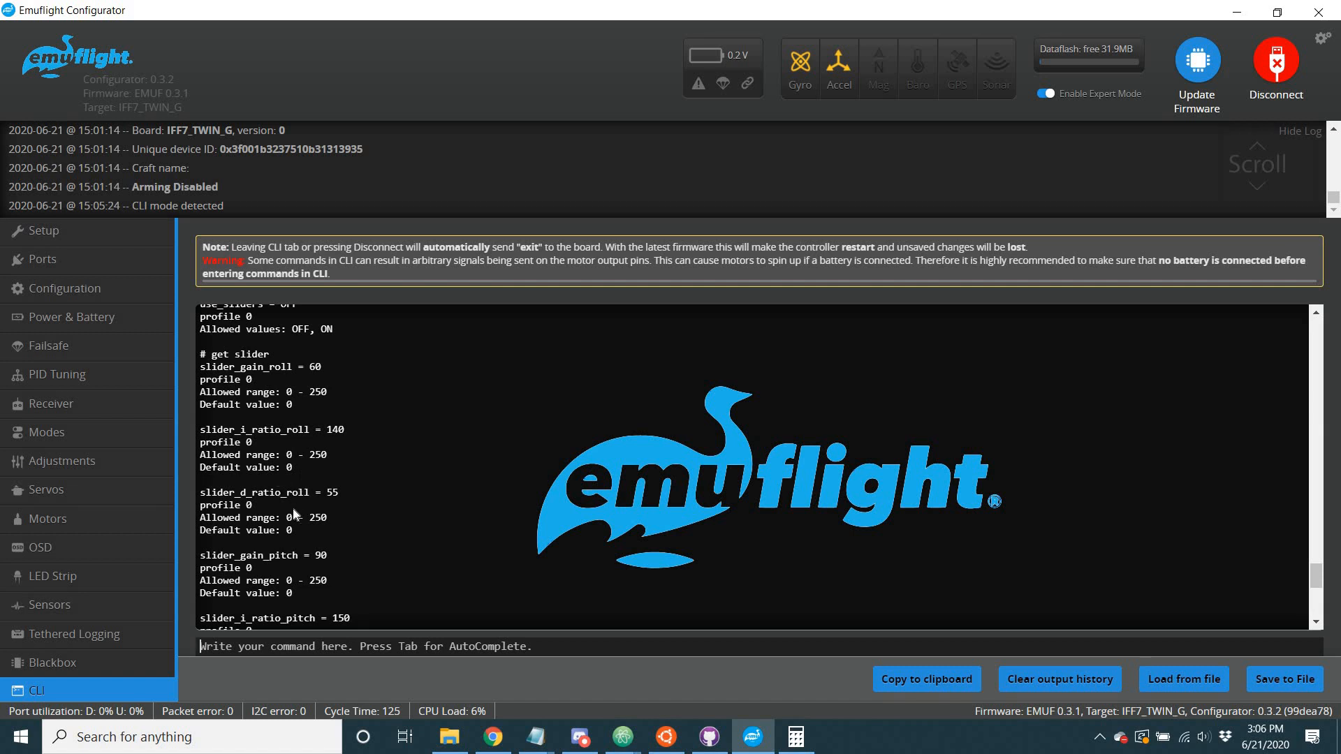
scroll(293, 512, "down", 3)
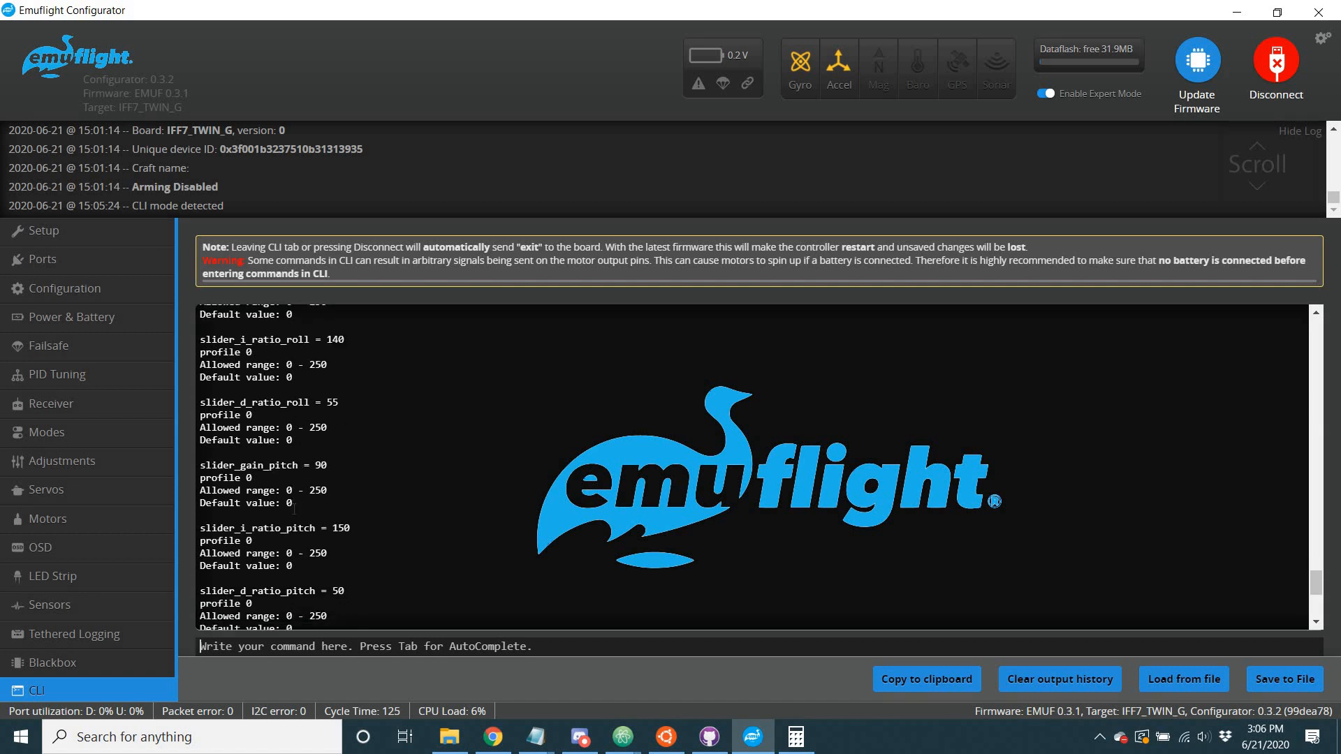
scroll(292, 512, "up", 1)
scroll(293, 513, "up", 2)
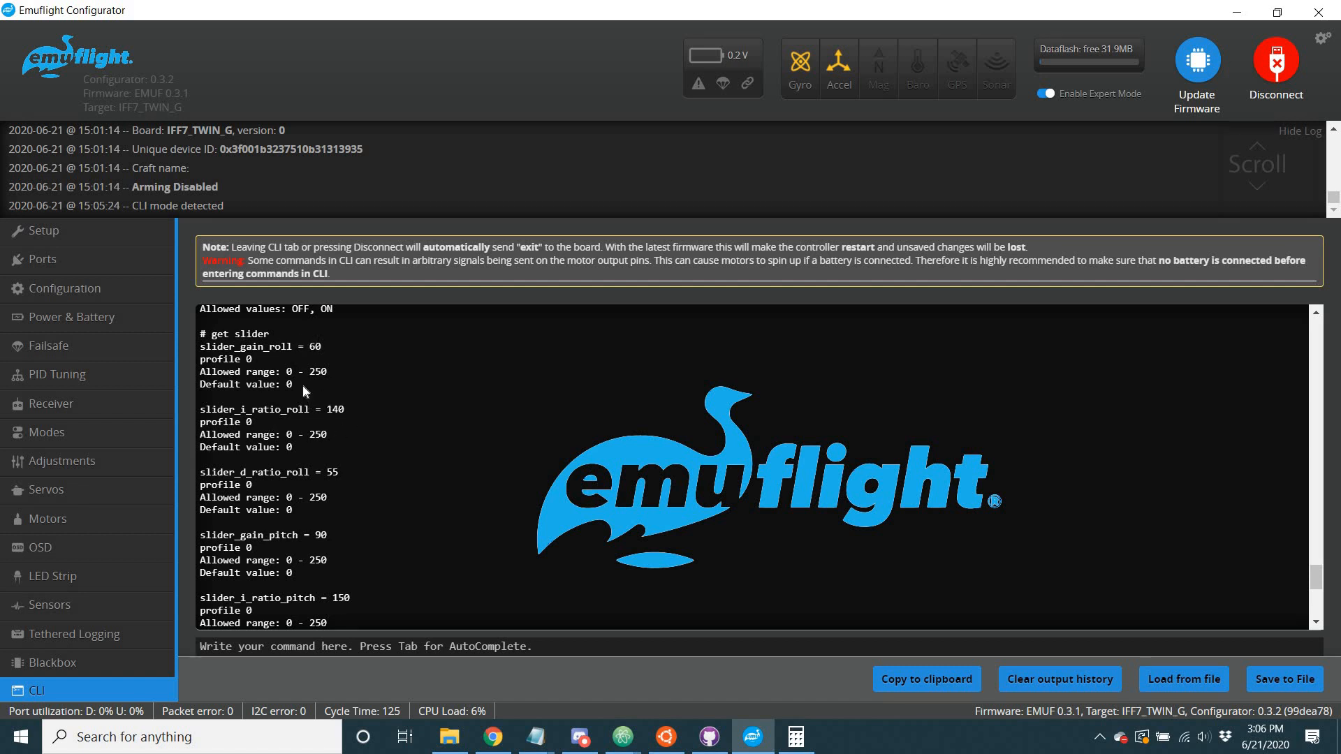
left_click_drag(303, 334, 241, 346)
left_click_drag(231, 473, 294, 448)
left_click_drag(240, 409, 314, 410)
left_click(187, 440)
left_click_drag(217, 473, 297, 472)
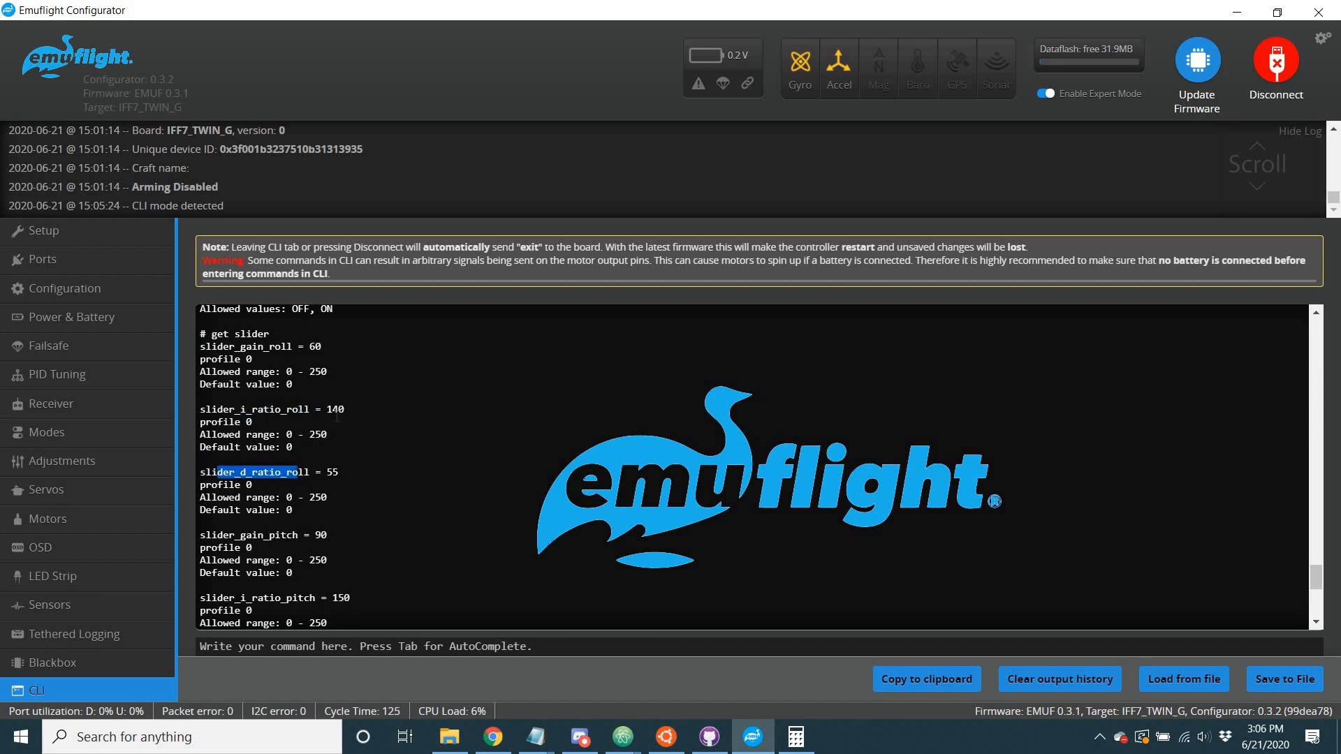
left_click(336, 417)
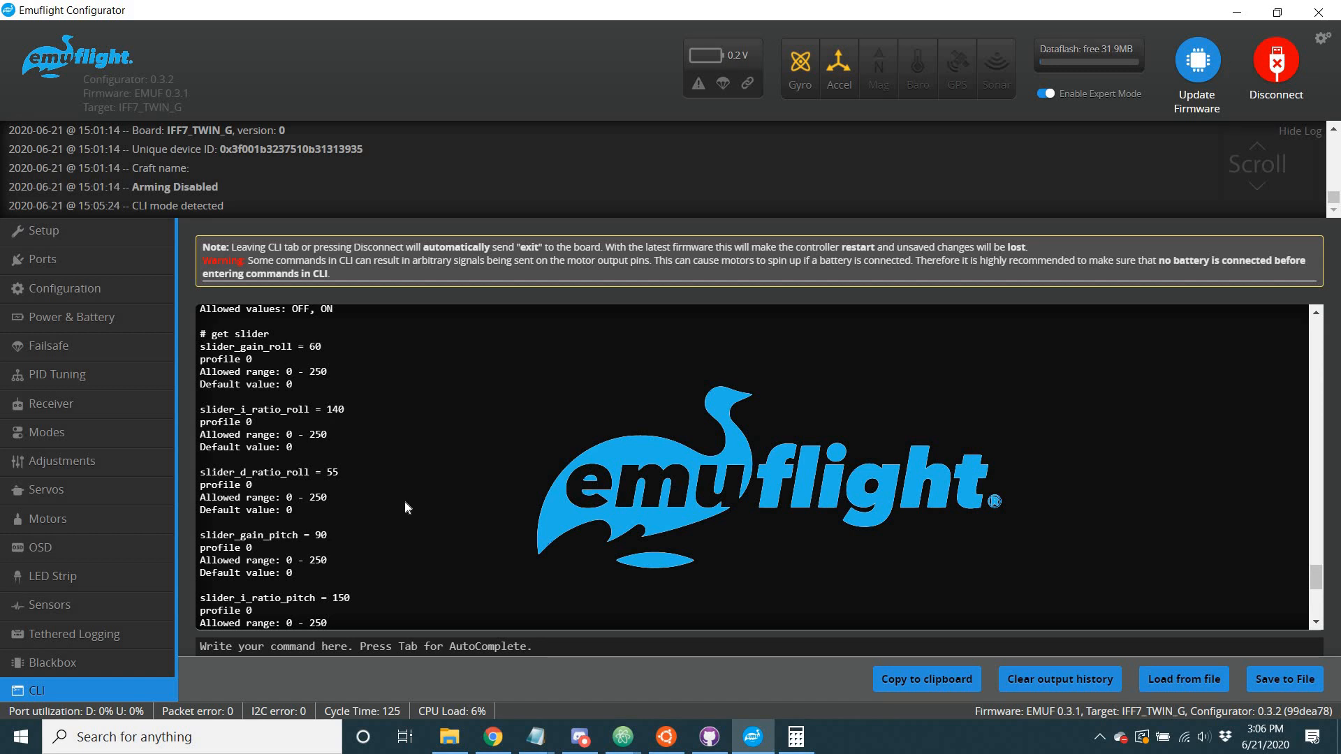
scroll(404, 500, "down", 5)
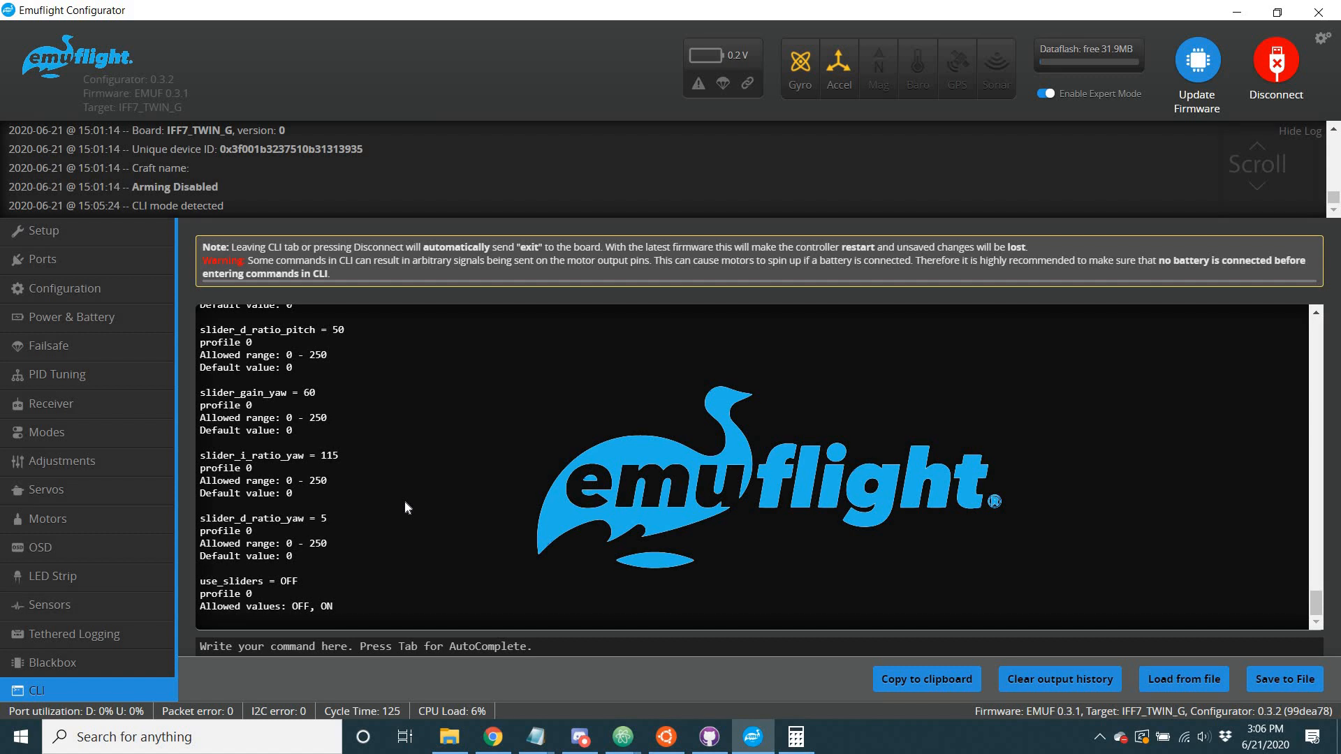